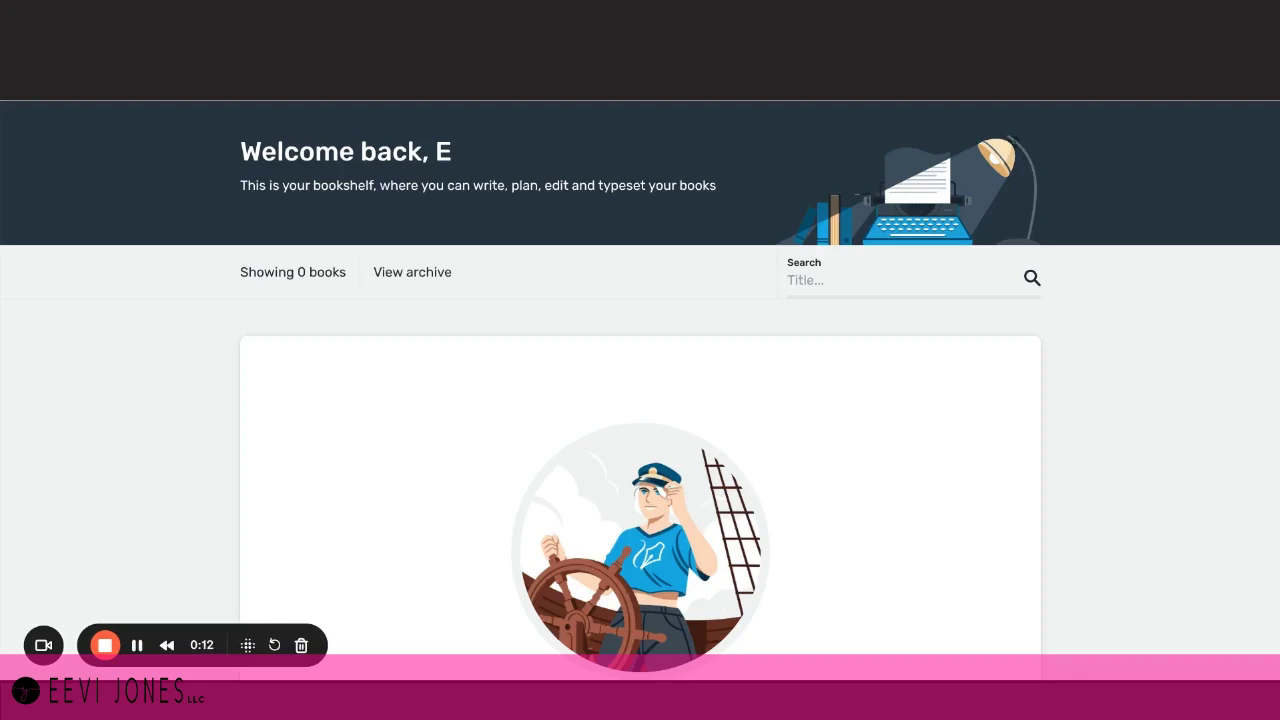
# - Create a new book titled "When Things Get Tough" with the subtitle "The Power of Positive Self-Talk"
pyautogui.scroll(-3, 1152, 500)
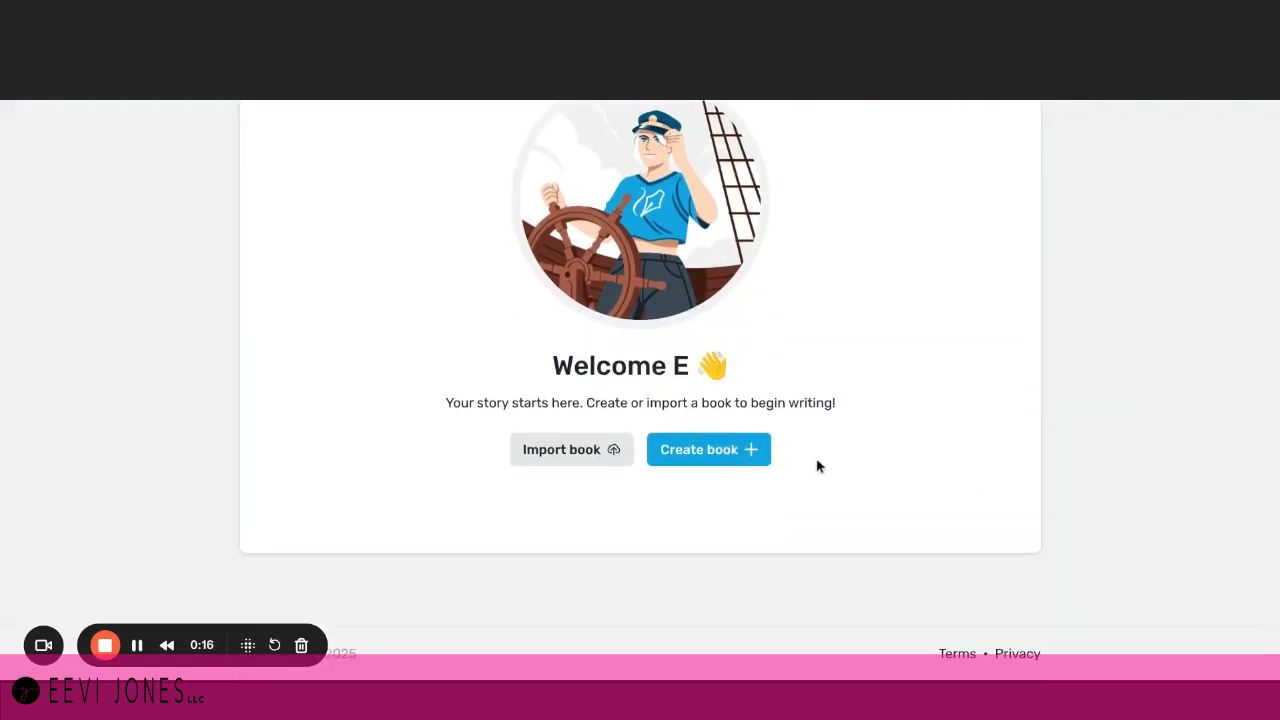
pyautogui.click(728, 451)
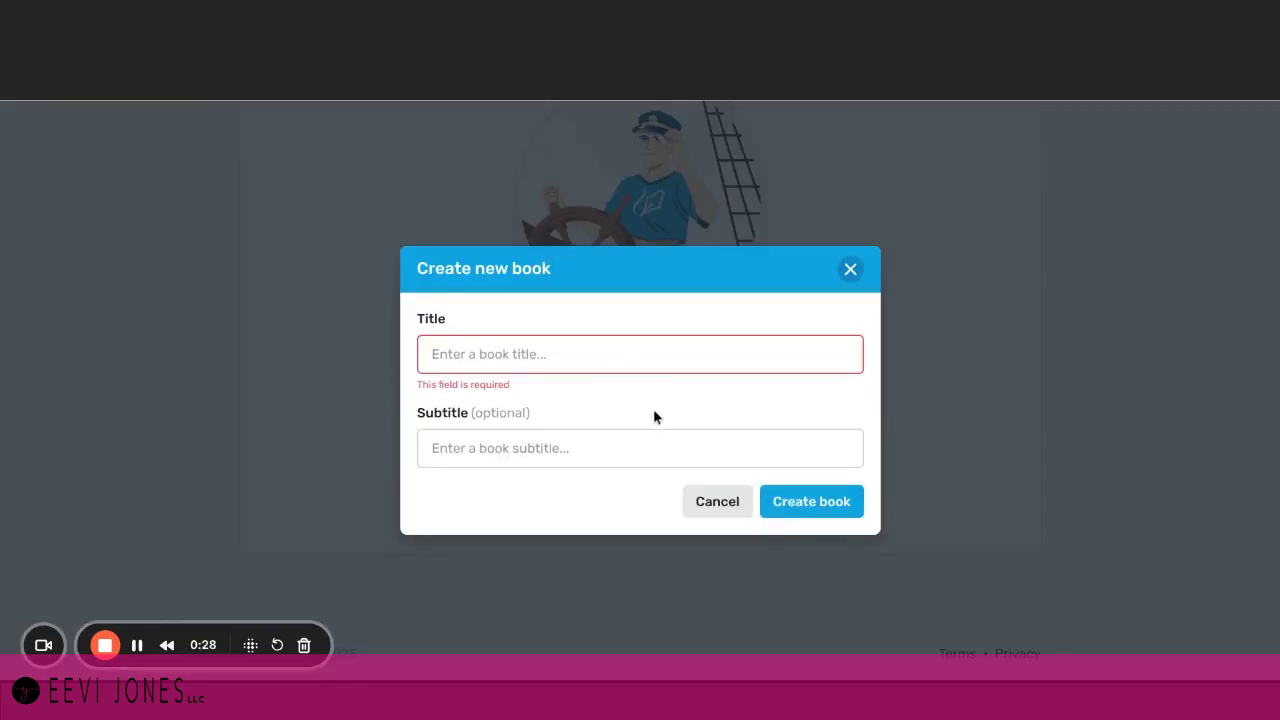
pyautogui.click(615, 357)
pyautogui.write('When Things Get Tough')
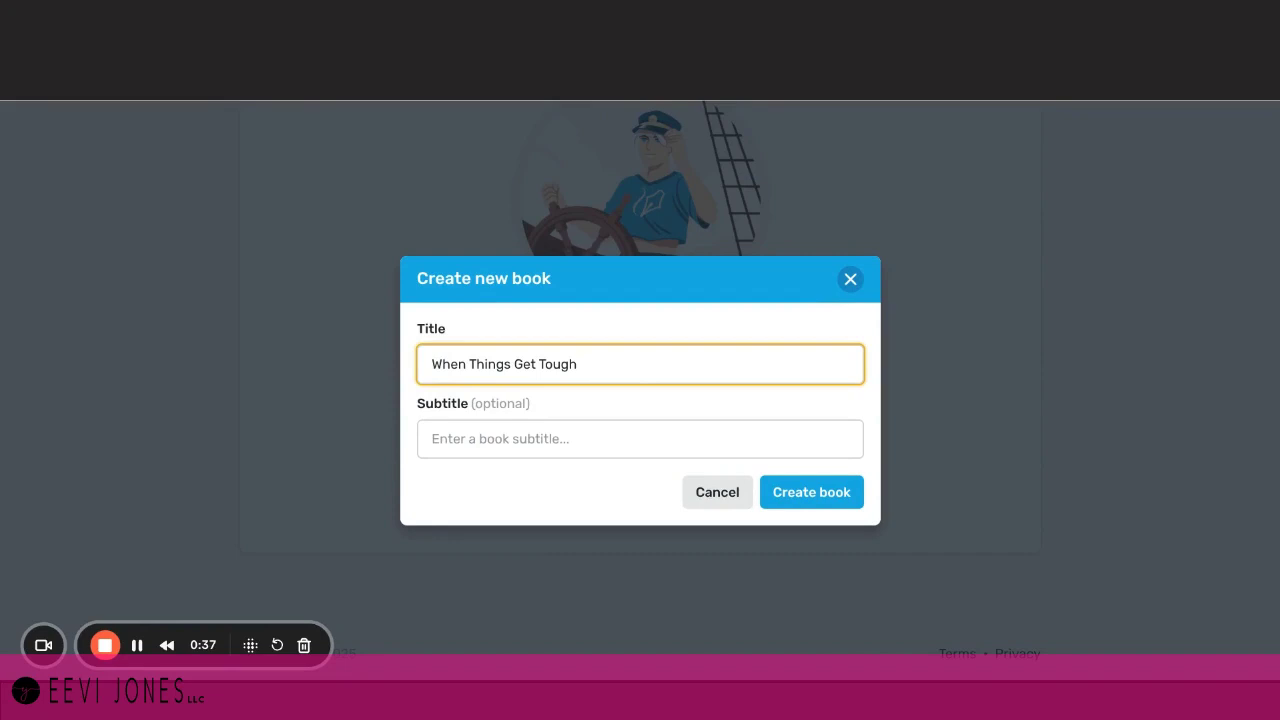
pyautogui.click(640, 438)
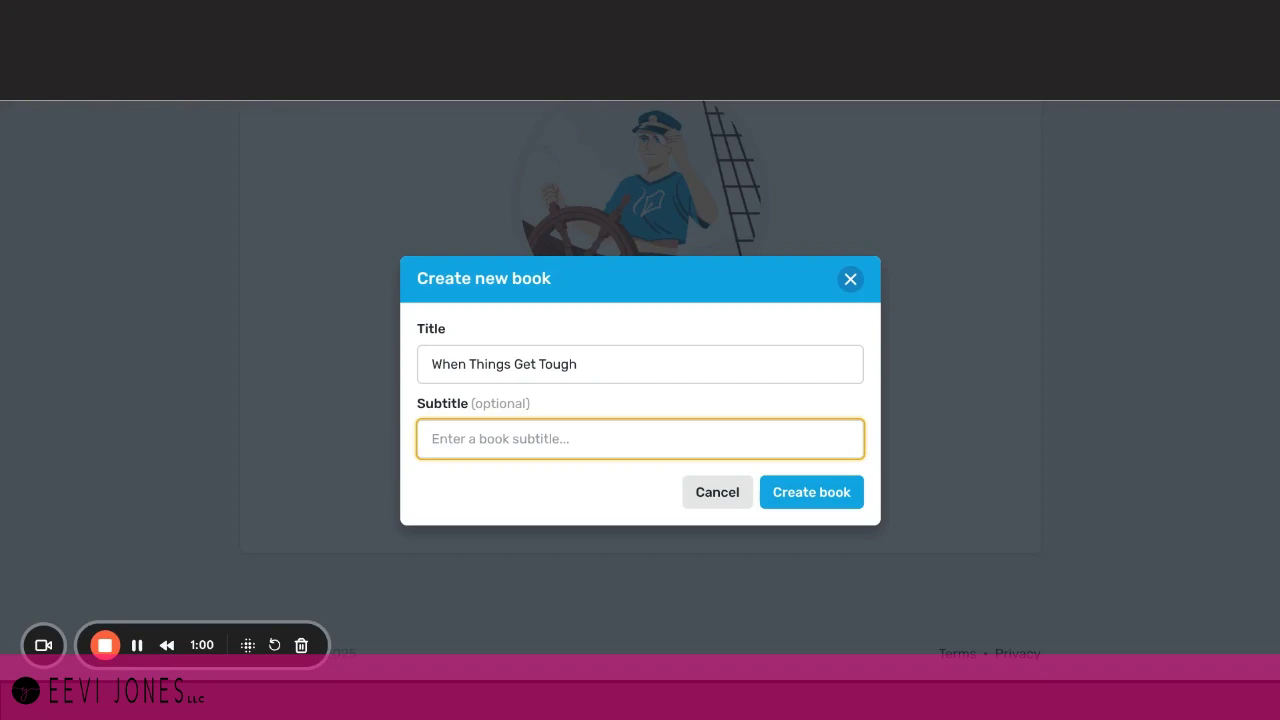
pyautogui.write('The Power of Positive Self-Talk')
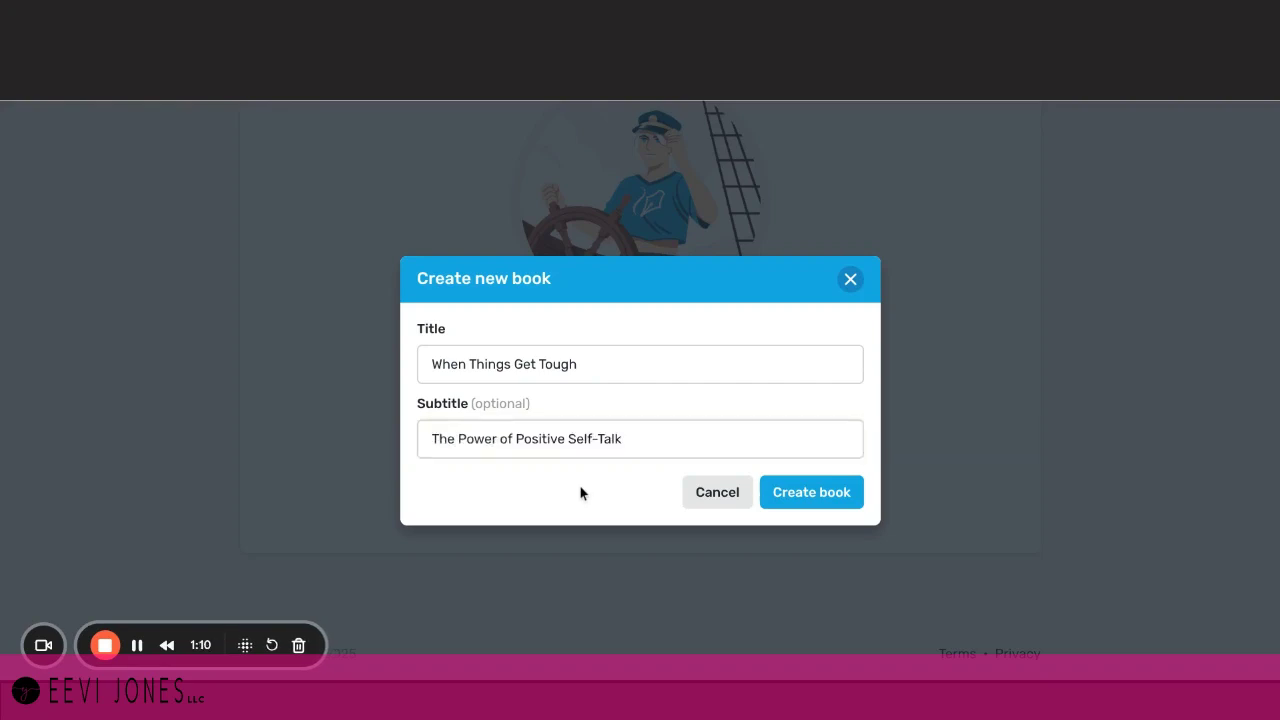
pyautogui.click(803, 496)
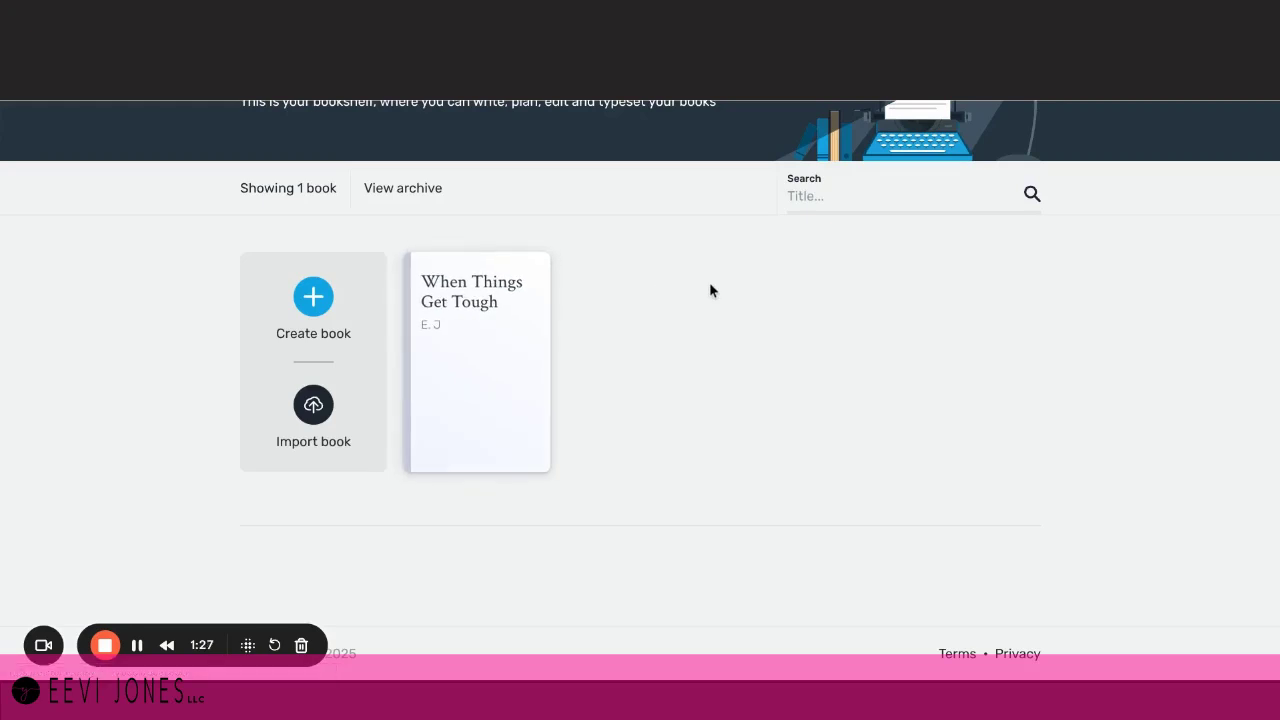
# - Open the "When Things Get Tough" book for writing and turn off the Table of Contents in its front matter
pyautogui.moveTo(528, 277)
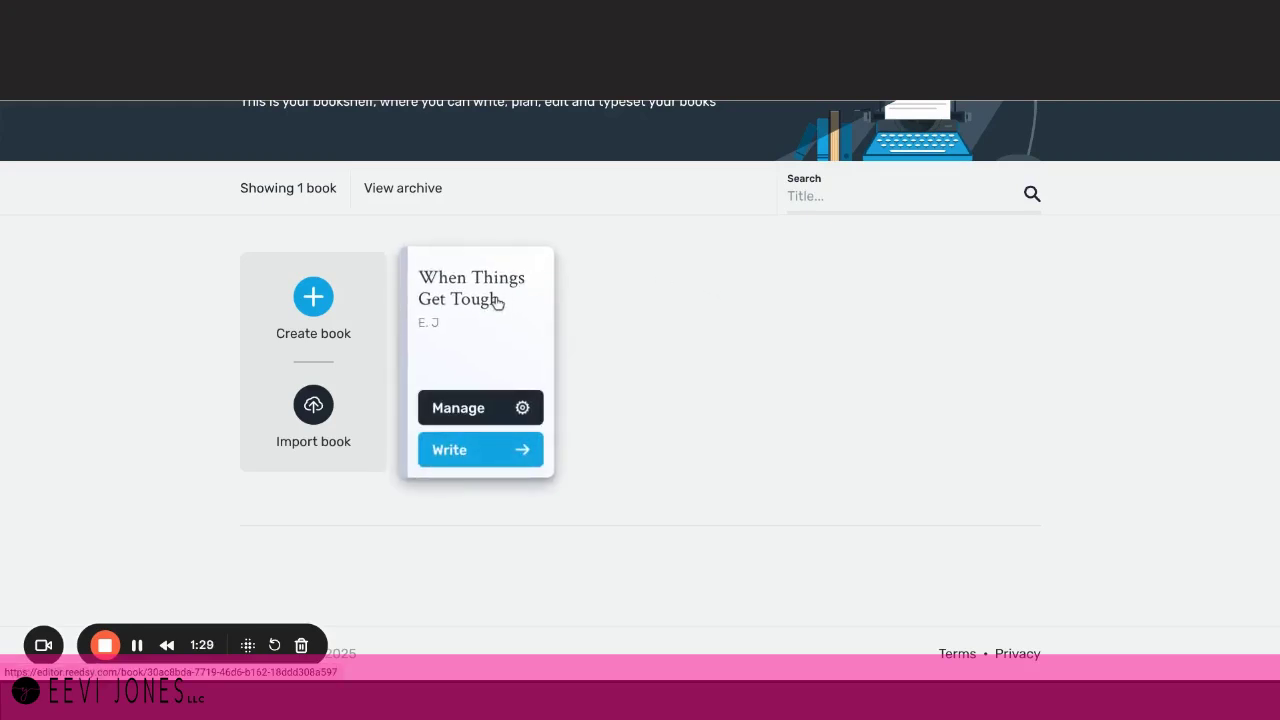
pyautogui.click(444, 452)
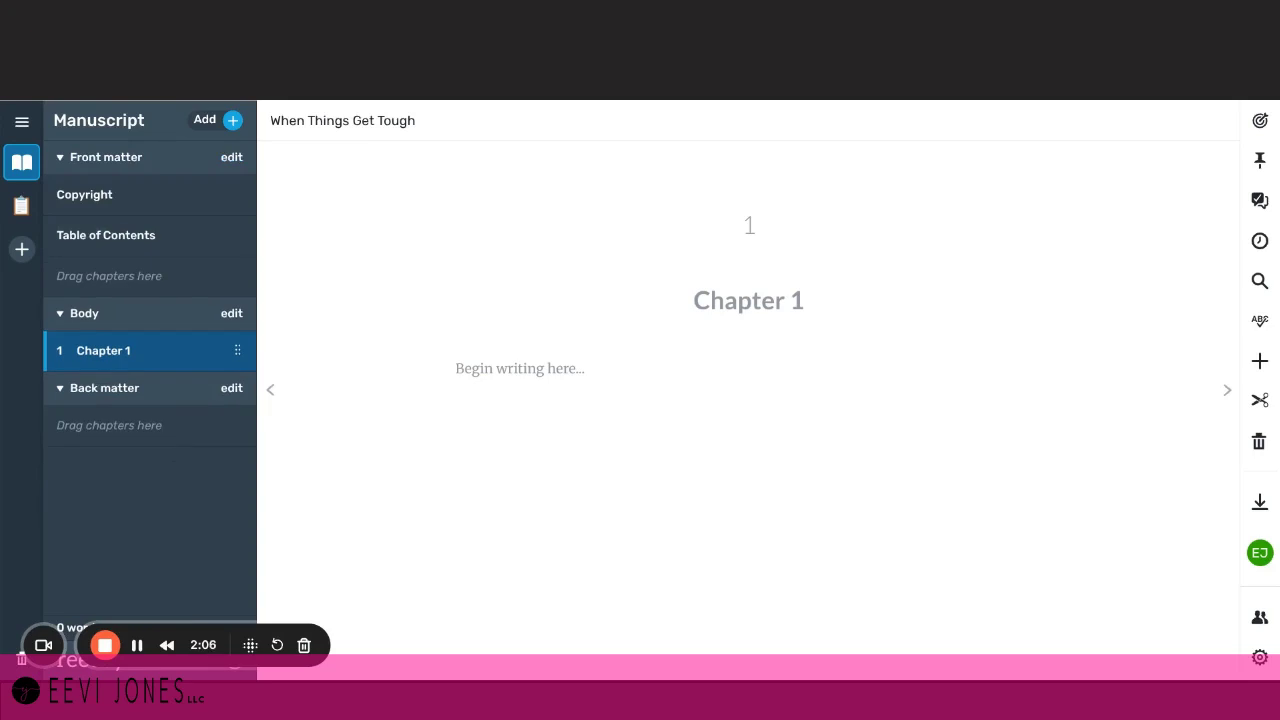
pyautogui.click(232, 160)
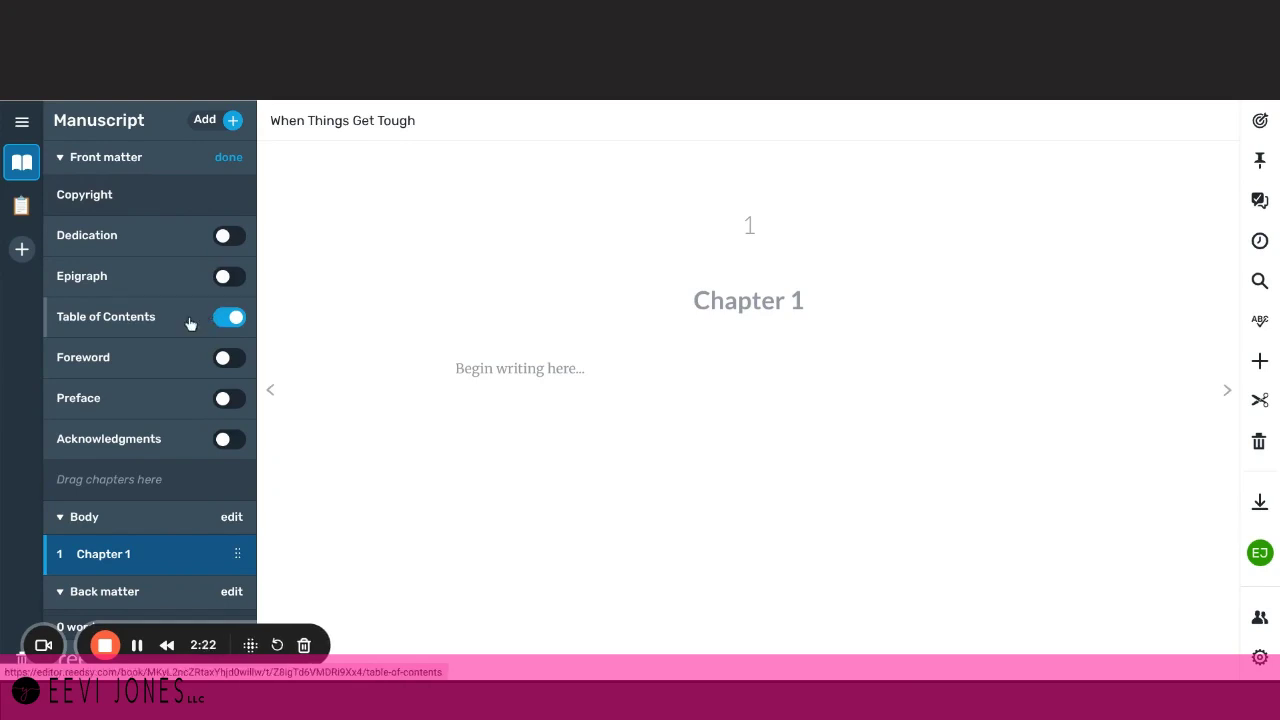
pyautogui.click(237, 323)
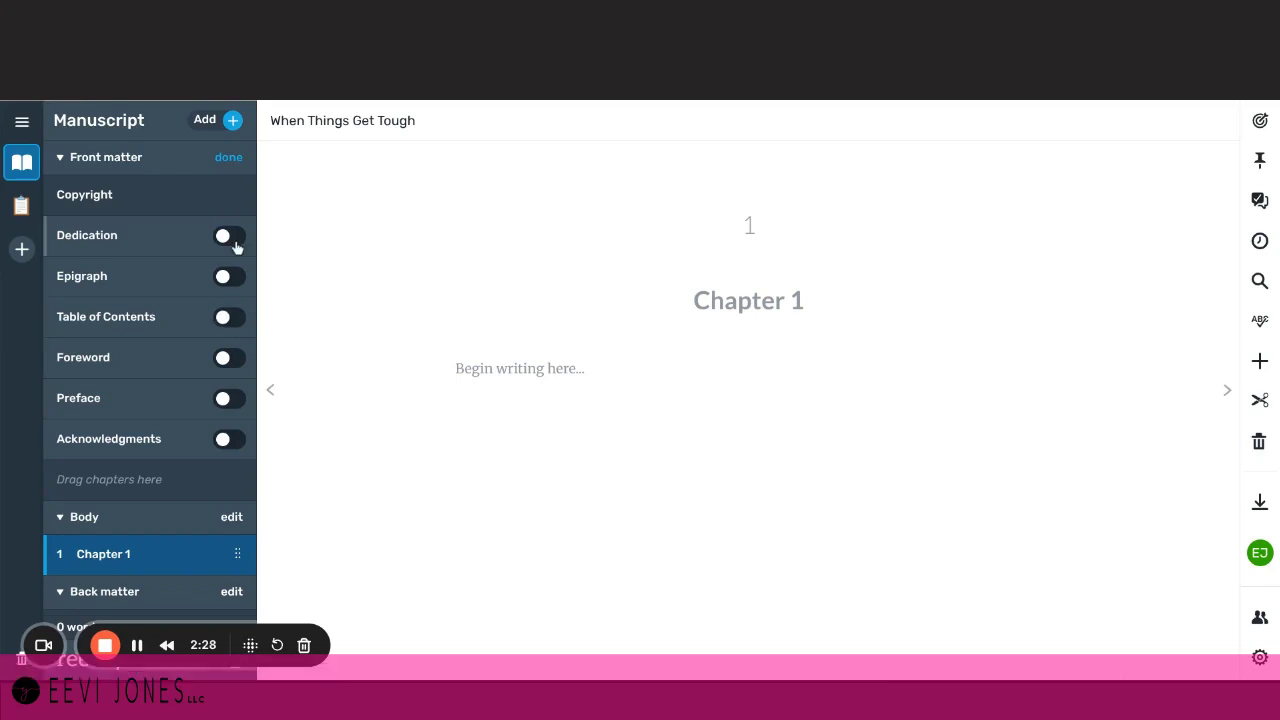
pyautogui.click(229, 158)
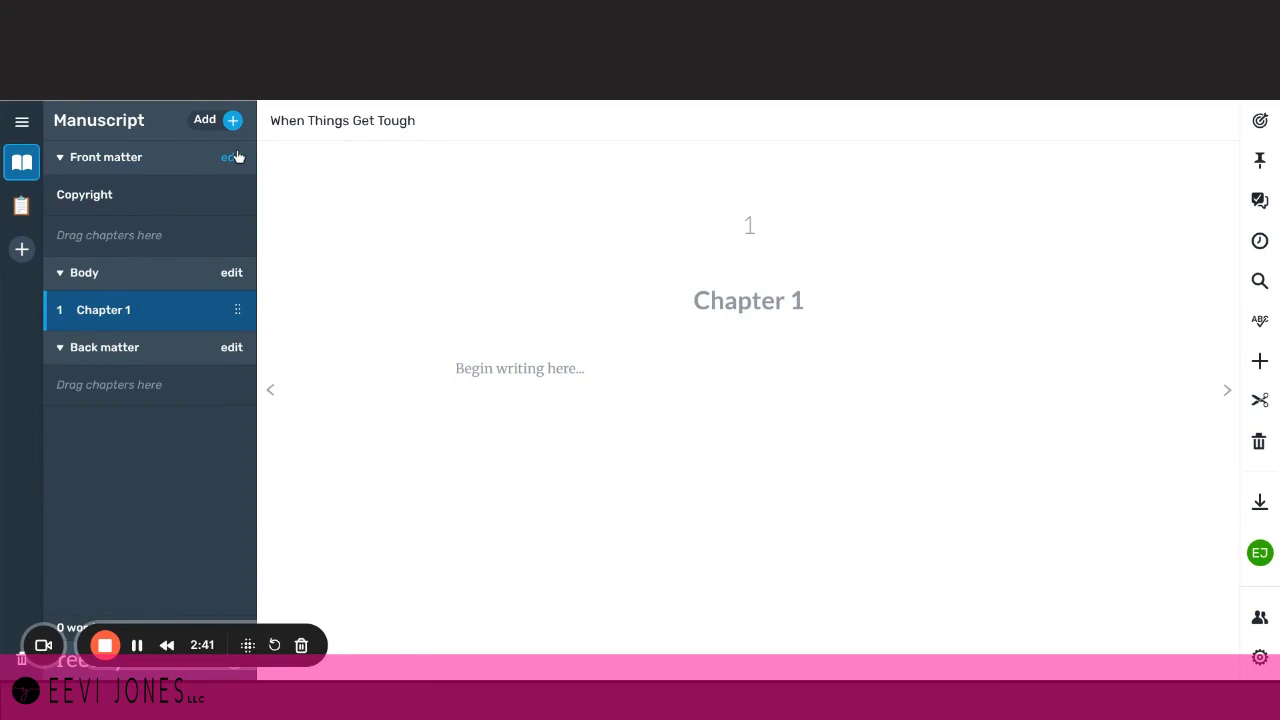
# - Fill in the author's pen name on the Copyright page and keep the edition as First edition
pyautogui.click(97, 201)
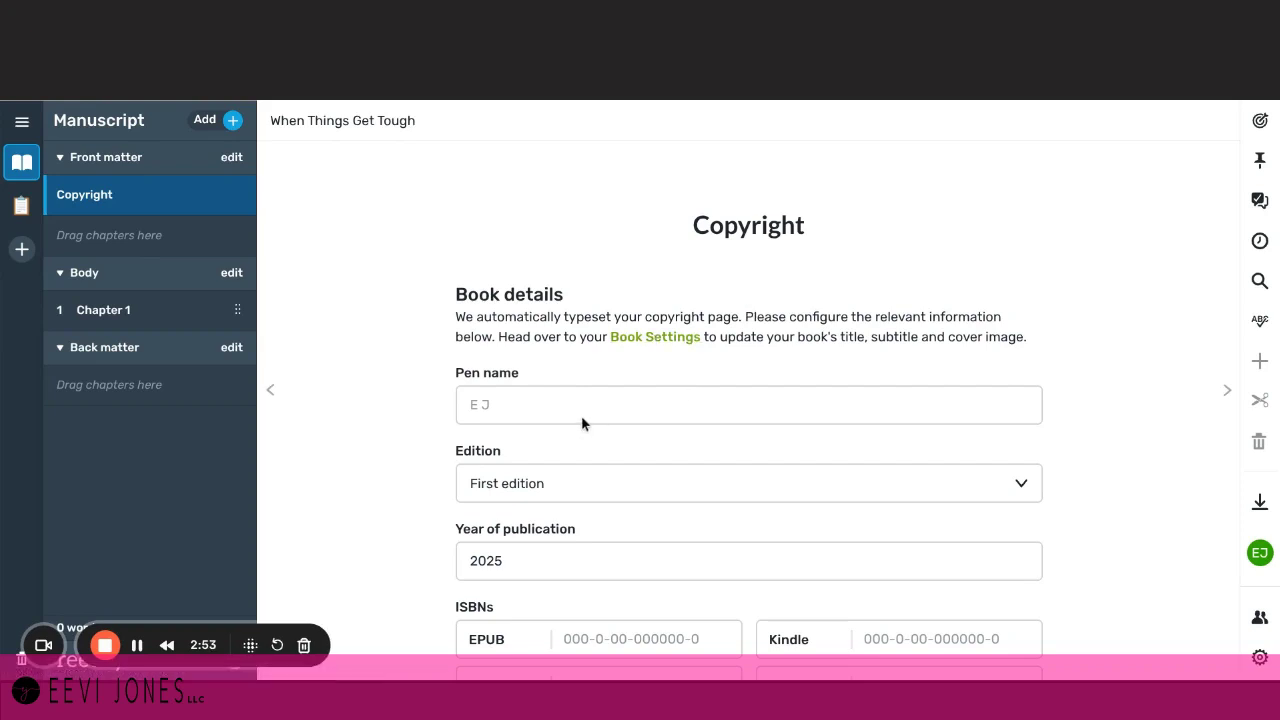
pyautogui.click(508, 407)
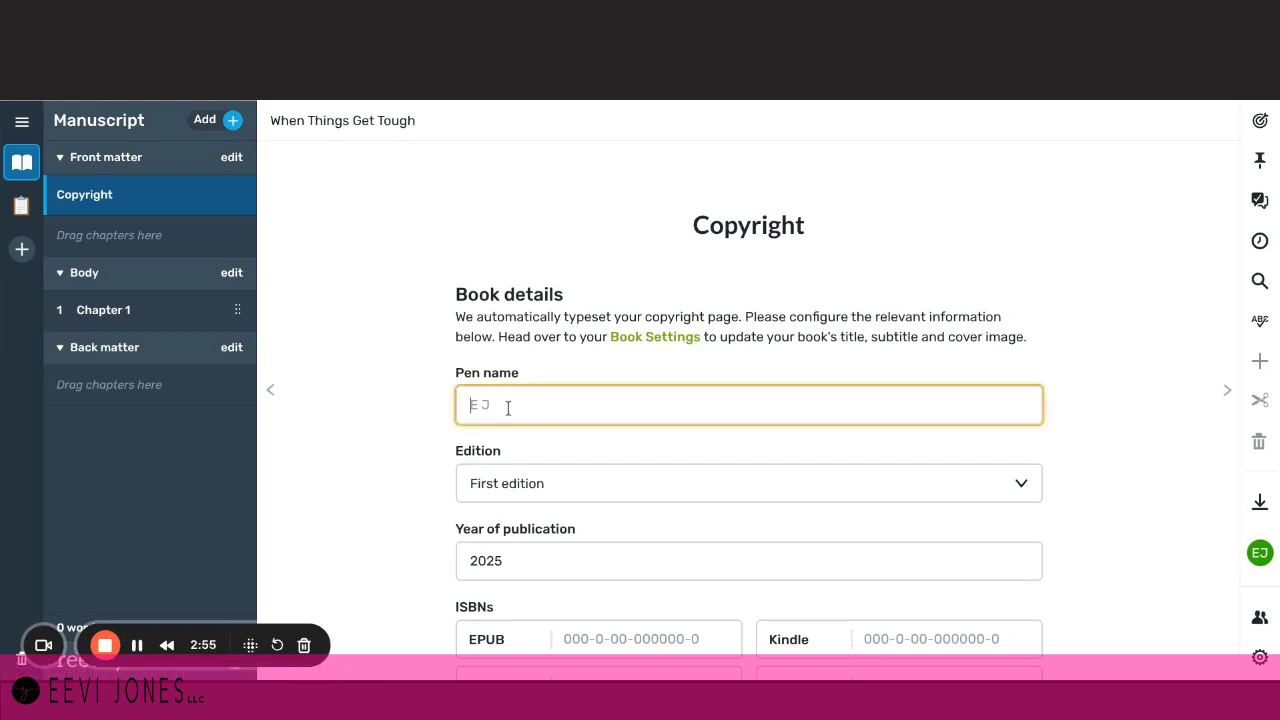
pyautogui.write('Eevi Jones')
pyautogui.scroll(-1, 645, 416)
pyautogui.click(620, 372)
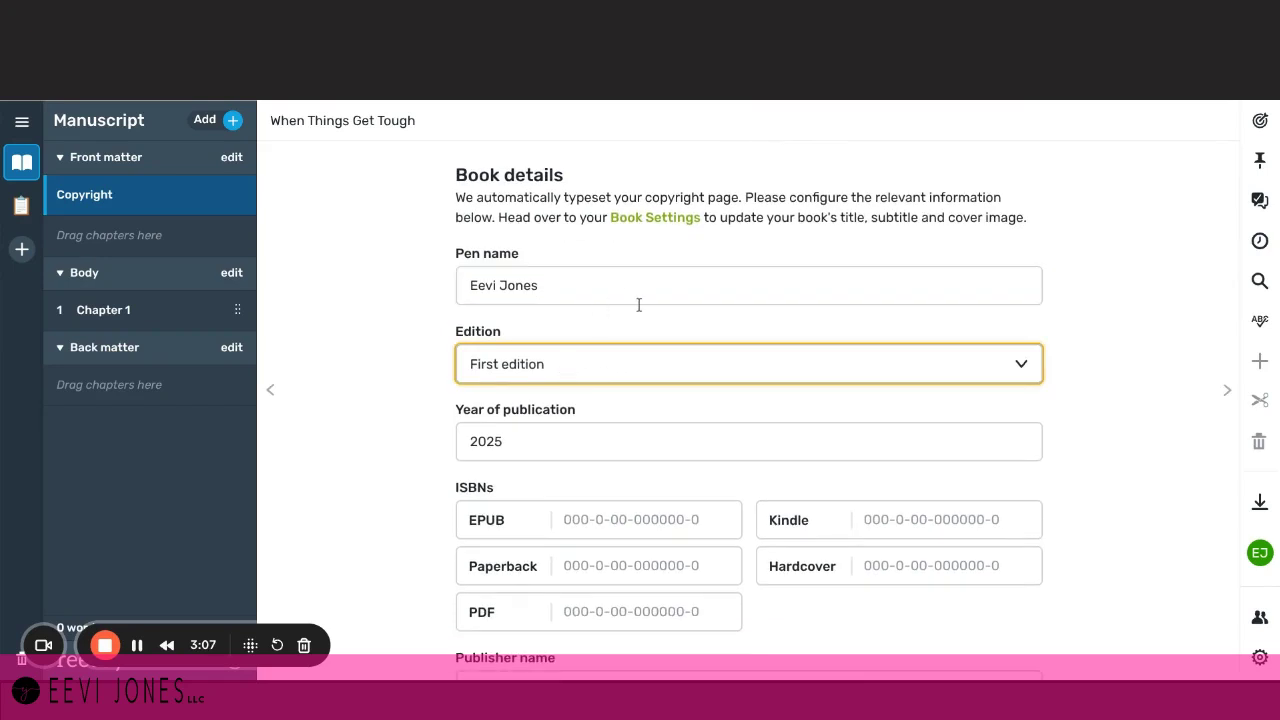
# - Enter LHC Publishing as the publisher name in the copyright details
pyautogui.scroll(-2, 638, 304)
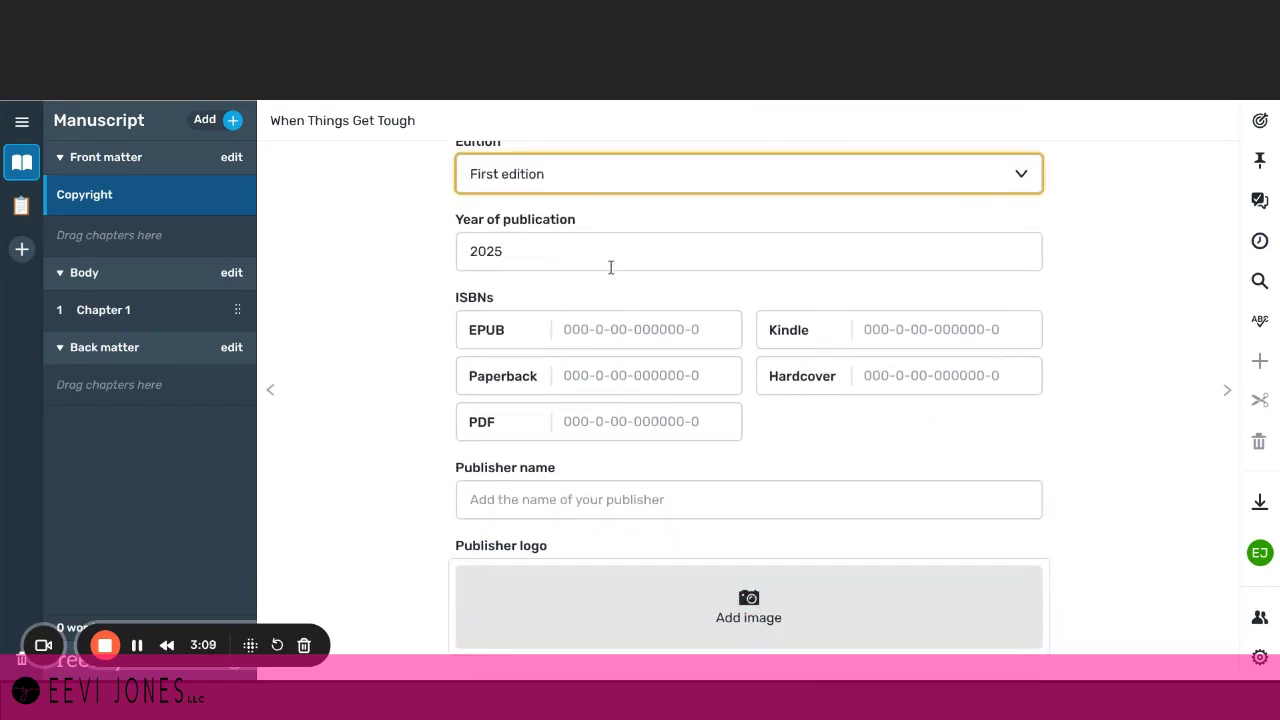
pyautogui.scroll(-1, 610, 267)
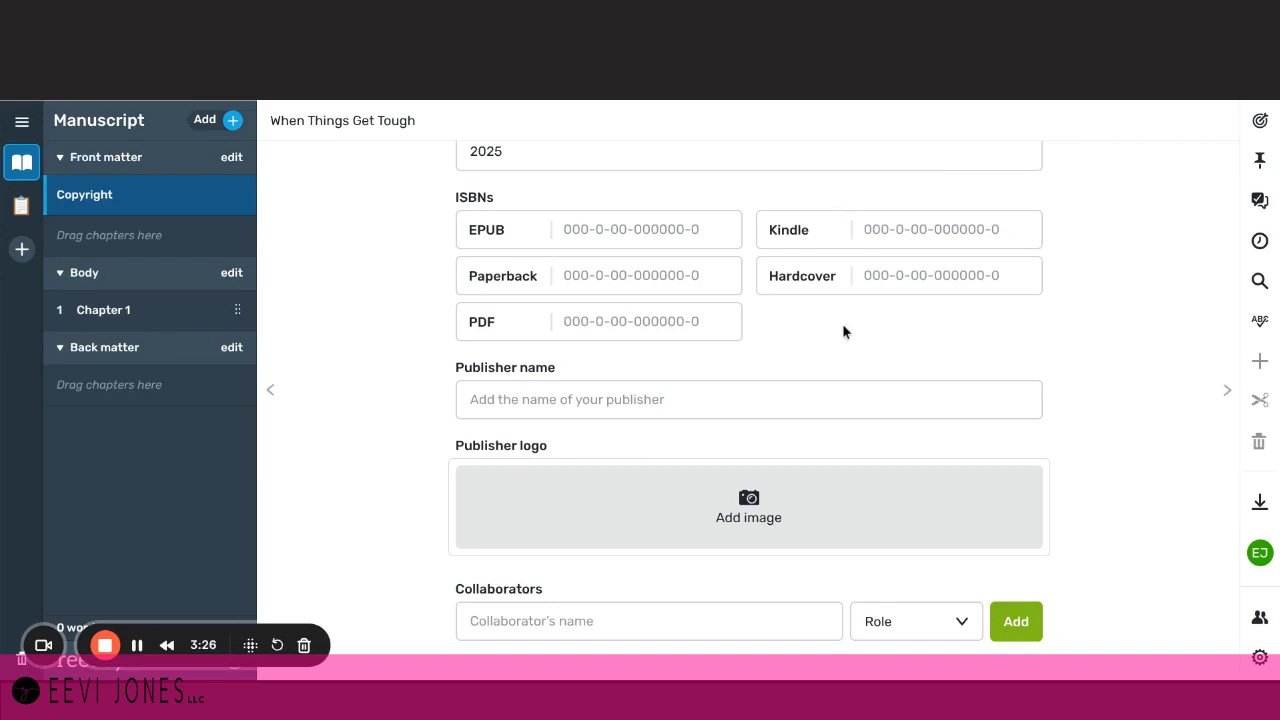
pyautogui.click(570, 398)
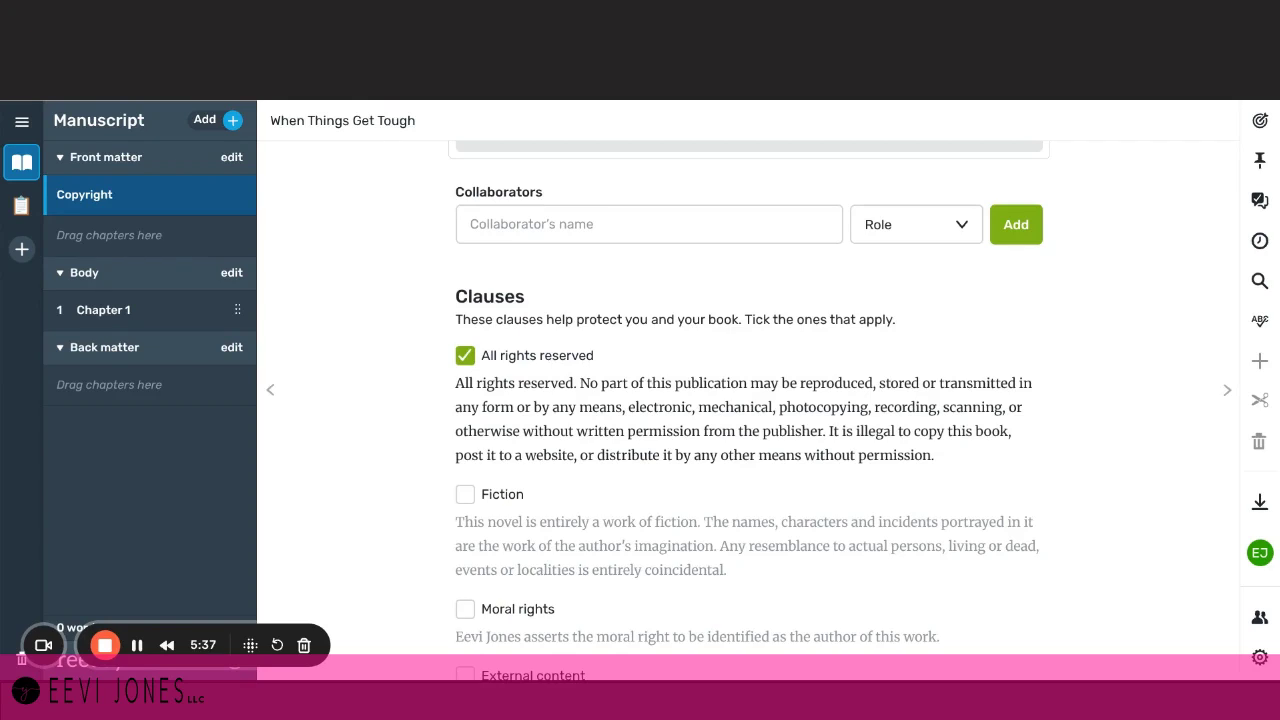
# - Examine the available copyright clauses and review the book details entered on the Copyright page
pyautogui.scroll(-5, 748, 410)
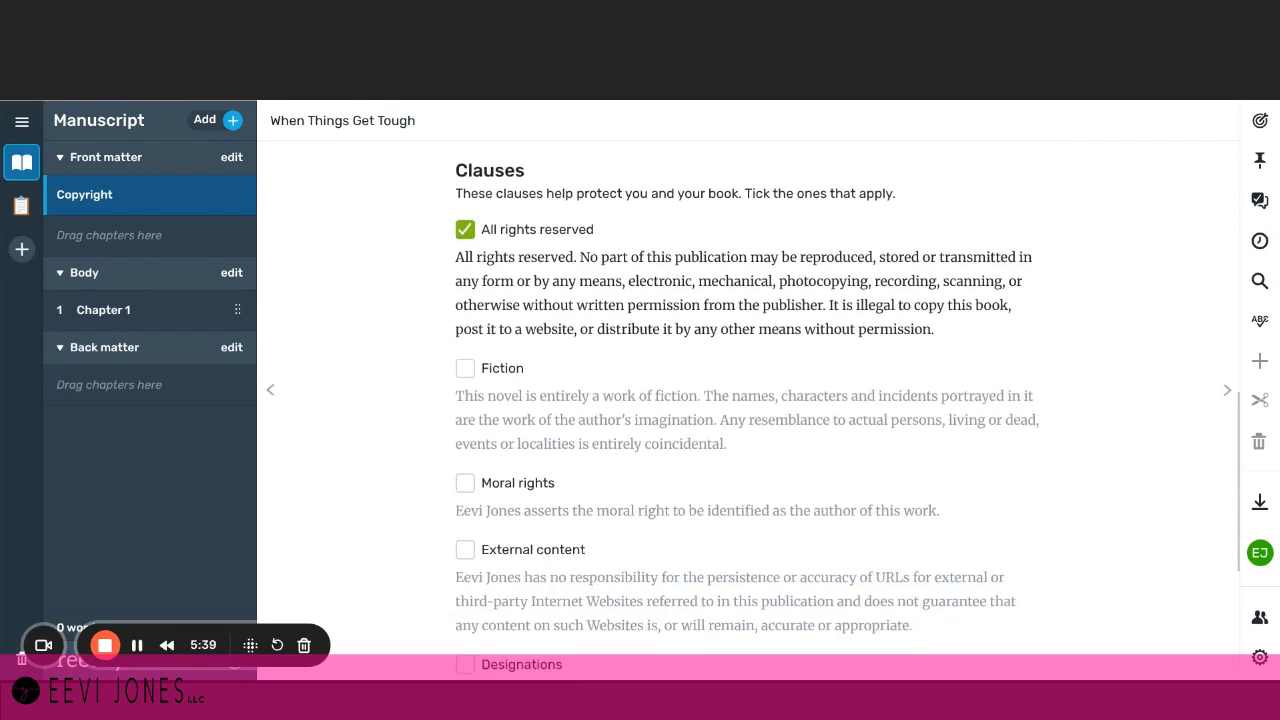
pyautogui.scroll(3, 486, 251)
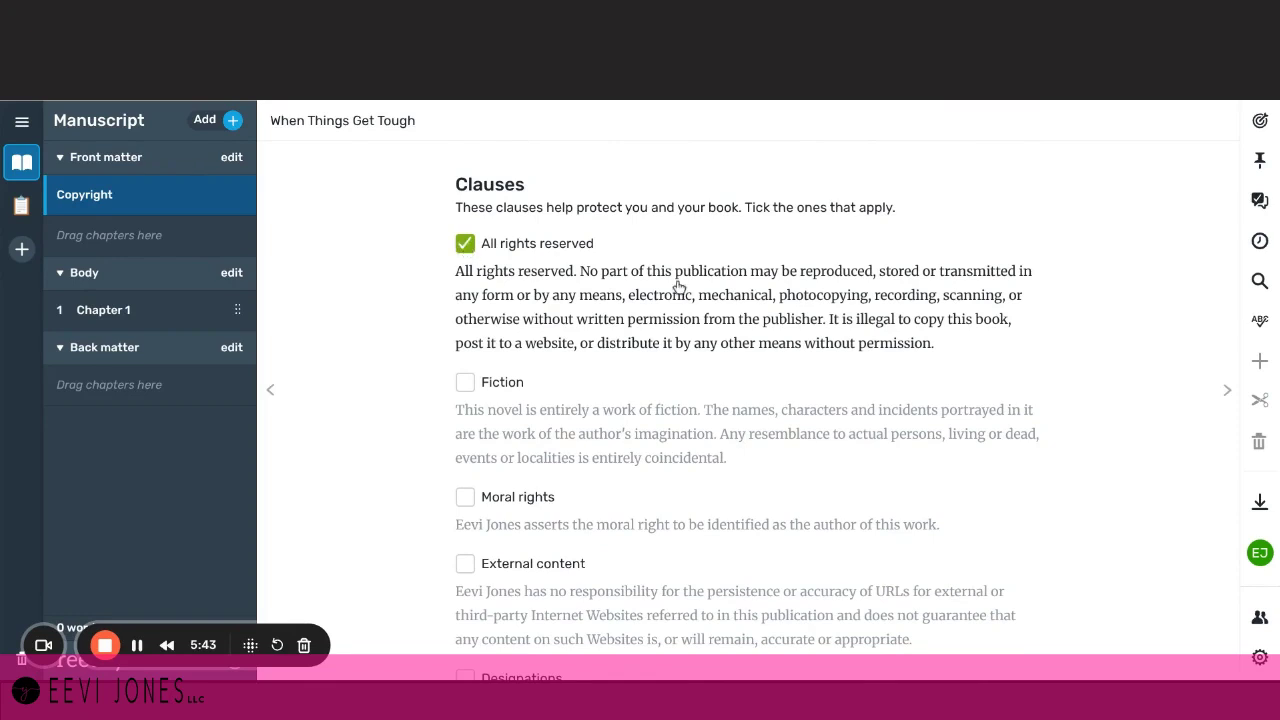
pyautogui.scroll(-5, 764, 314)
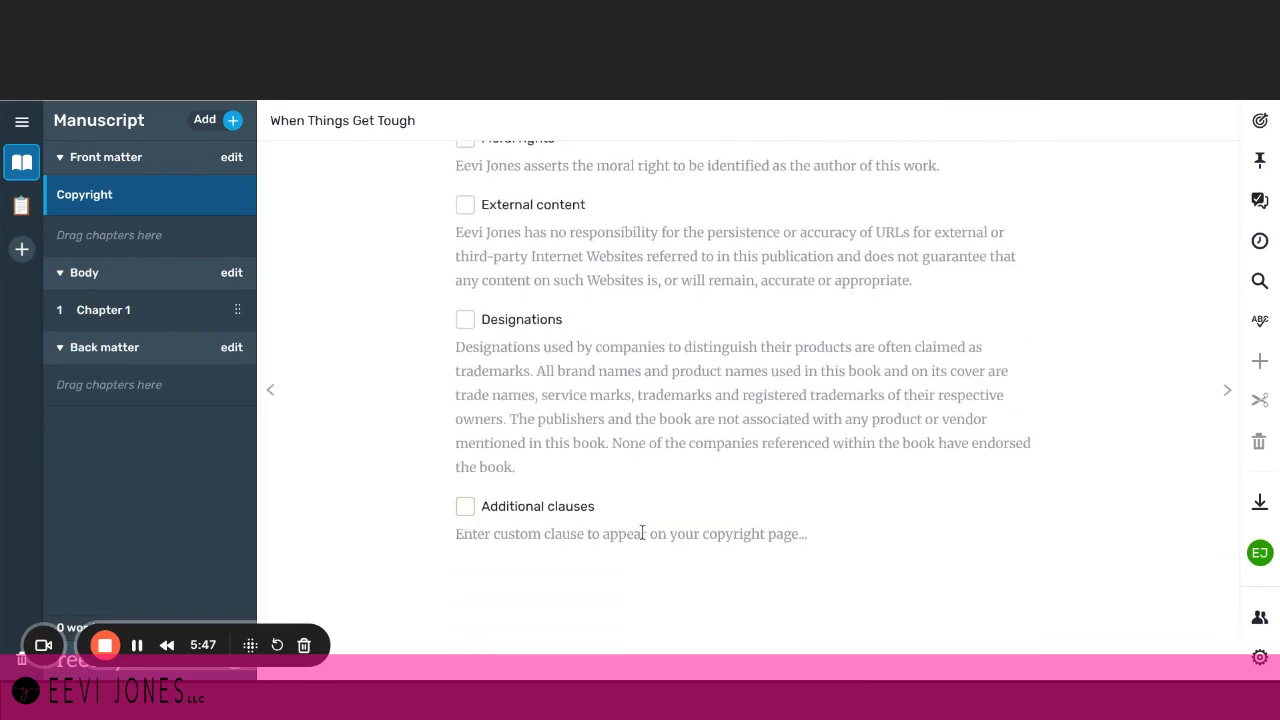
pyautogui.scroll(5, 760, 506)
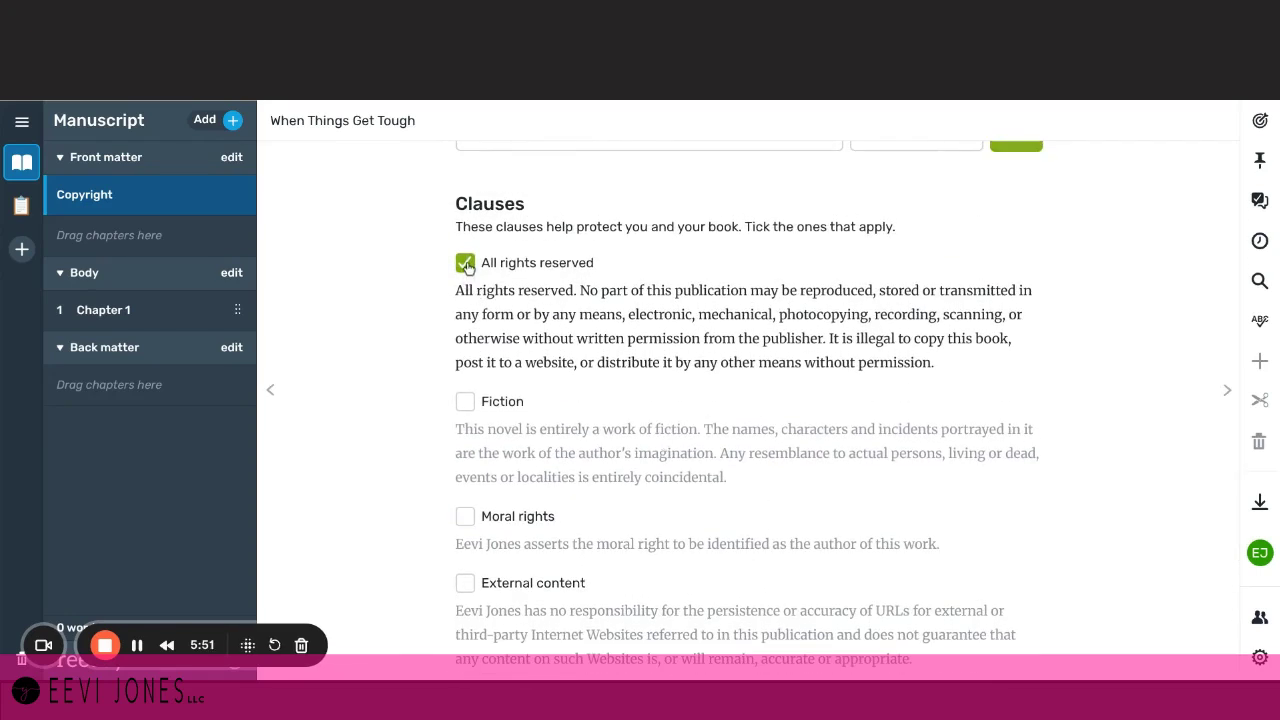
pyautogui.scroll(4, 795, 380)
pyautogui.scroll(-2, 795, 380)
pyautogui.scroll(6, 608, 403)
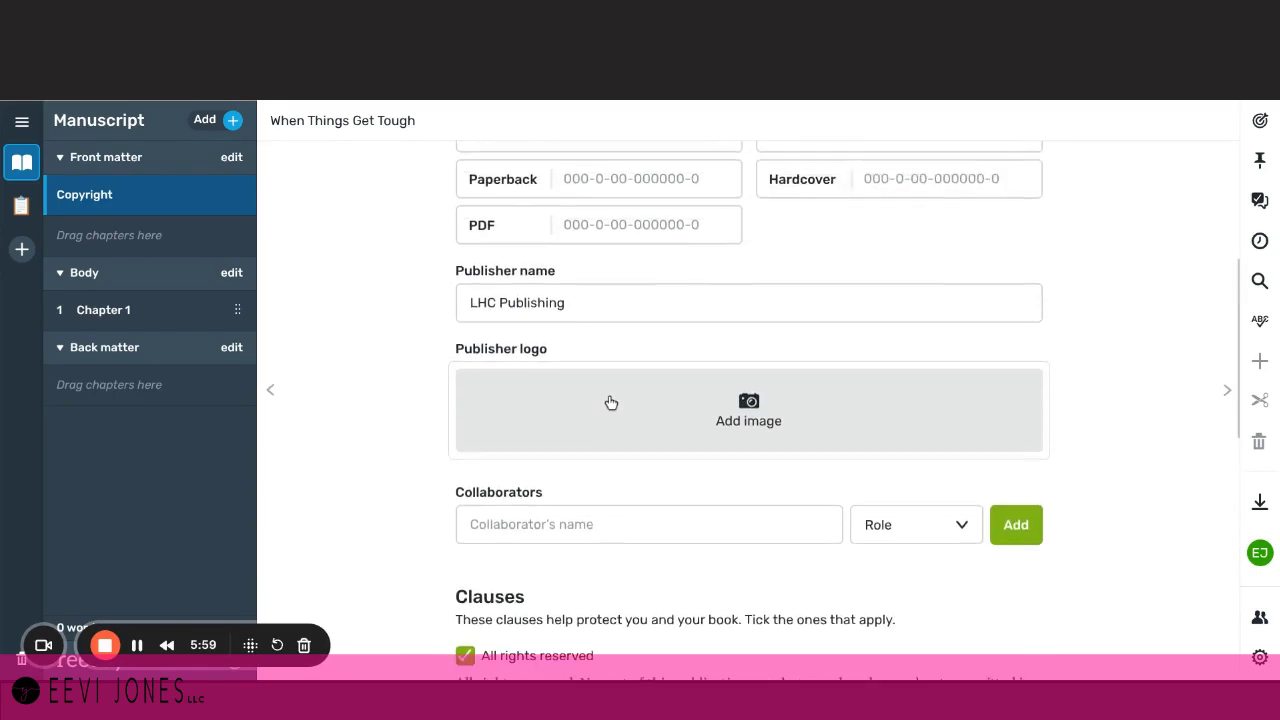
pyautogui.scroll(3, 610, 402)
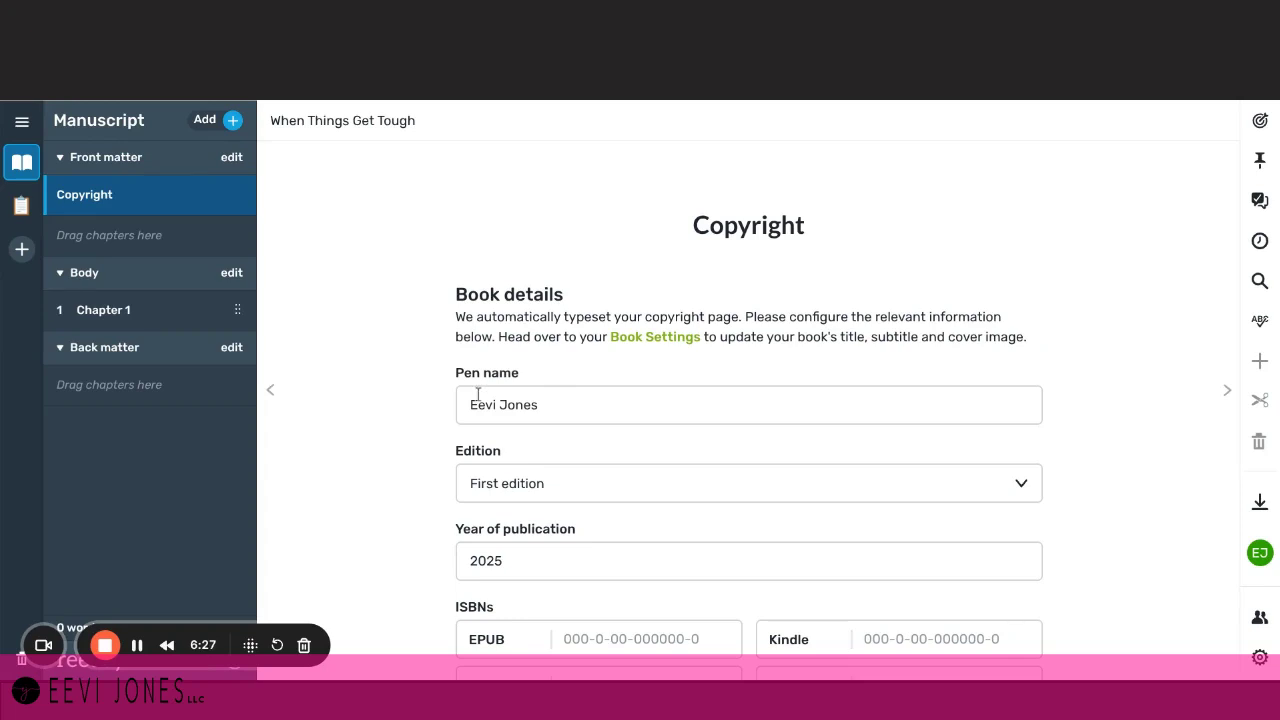
# - Open Chapter 1 in the manuscript body
pyautogui.click(112, 312)
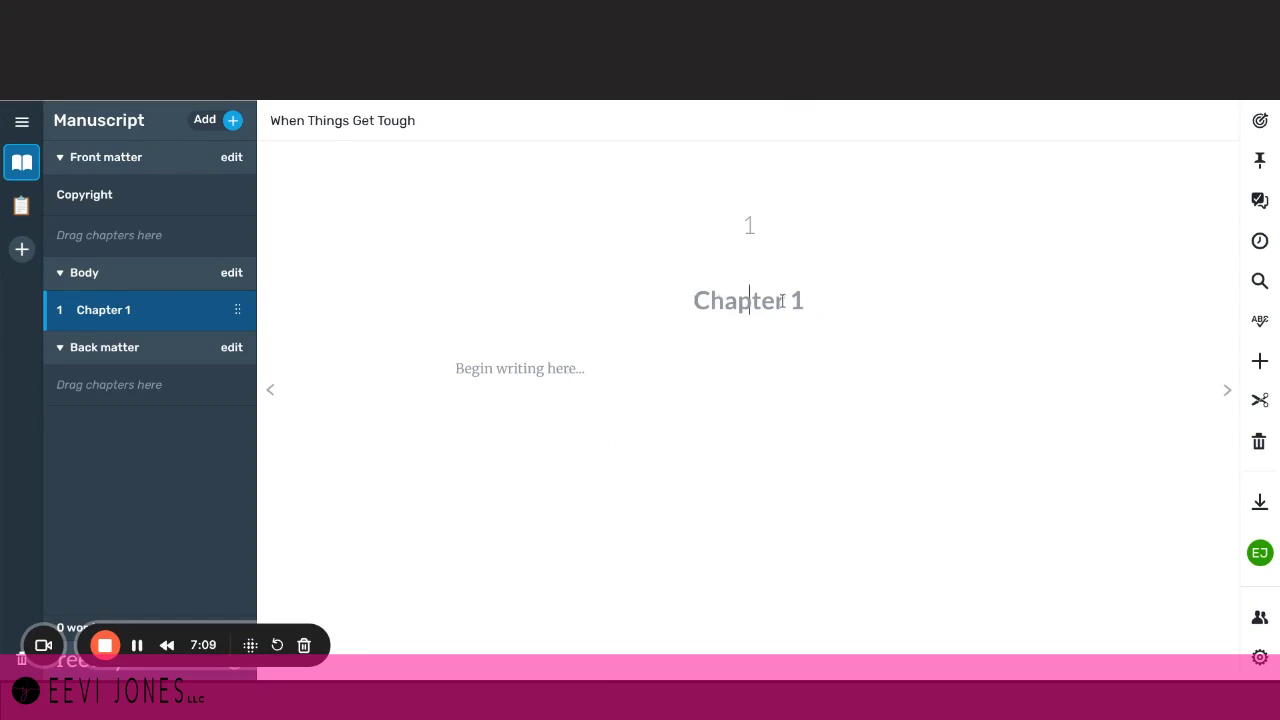
pyautogui.click(749, 300)
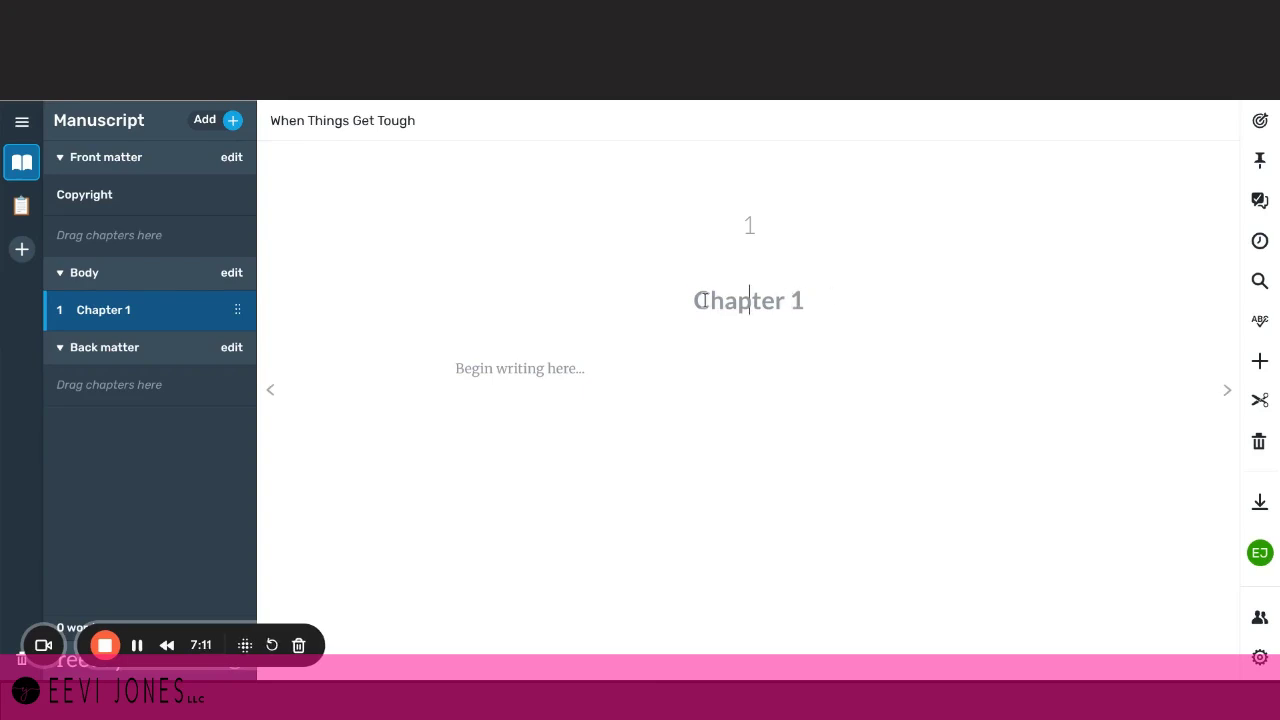
pyautogui.write('klj')
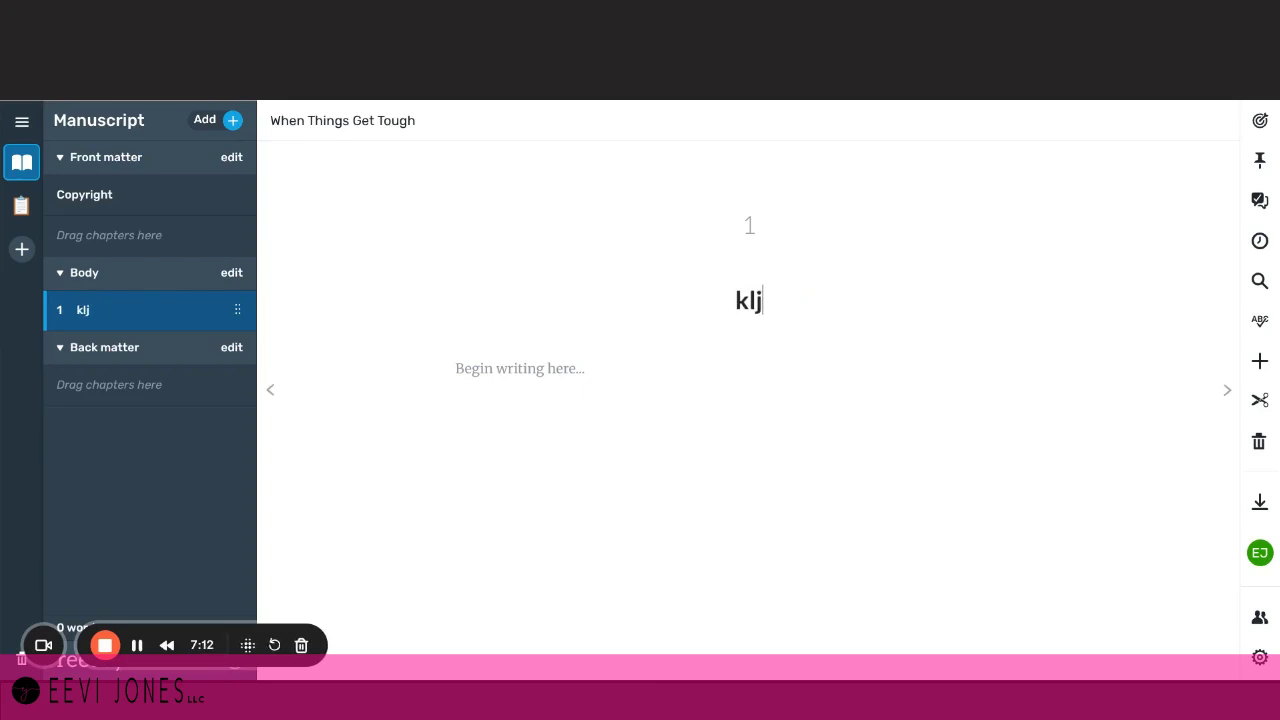
pyautogui.press('BackSpace')
pyautogui.press('BackSpace')
pyautogui.press('BackSpace')
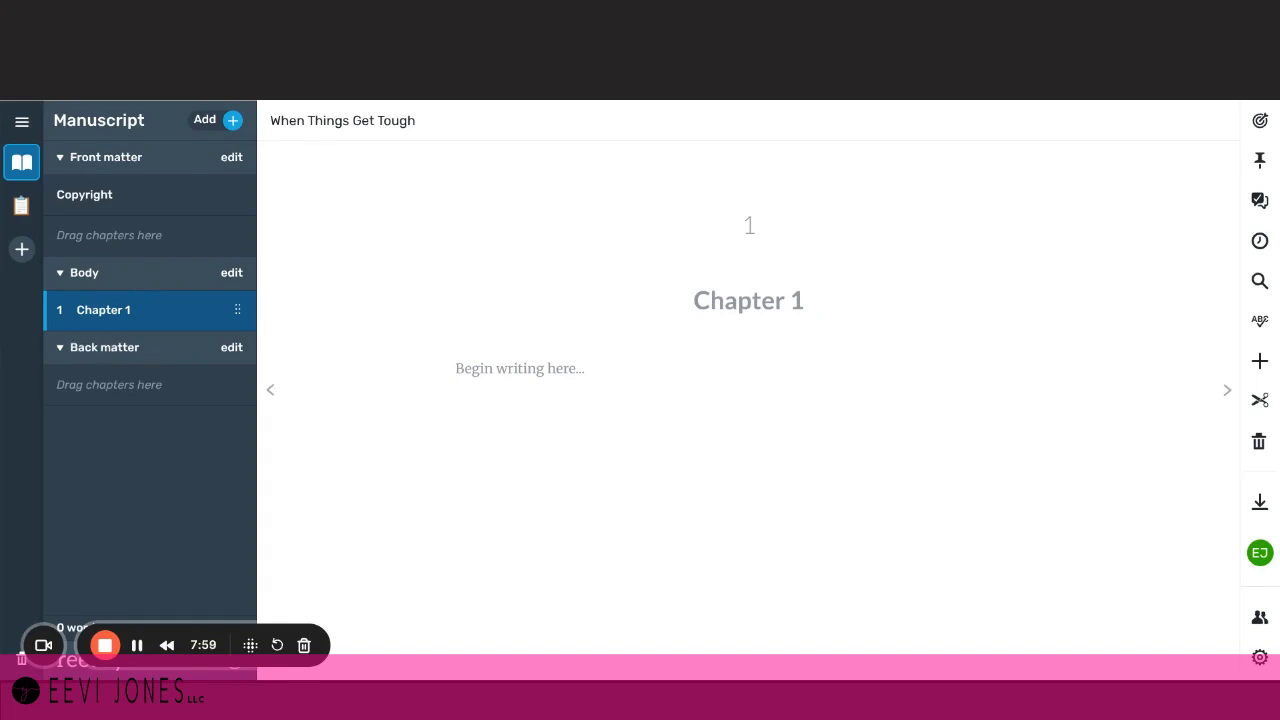
# - Insert the book's title page image into the text area of Chapter 1, leaving the chapter title blank
pyautogui.click(750, 300)
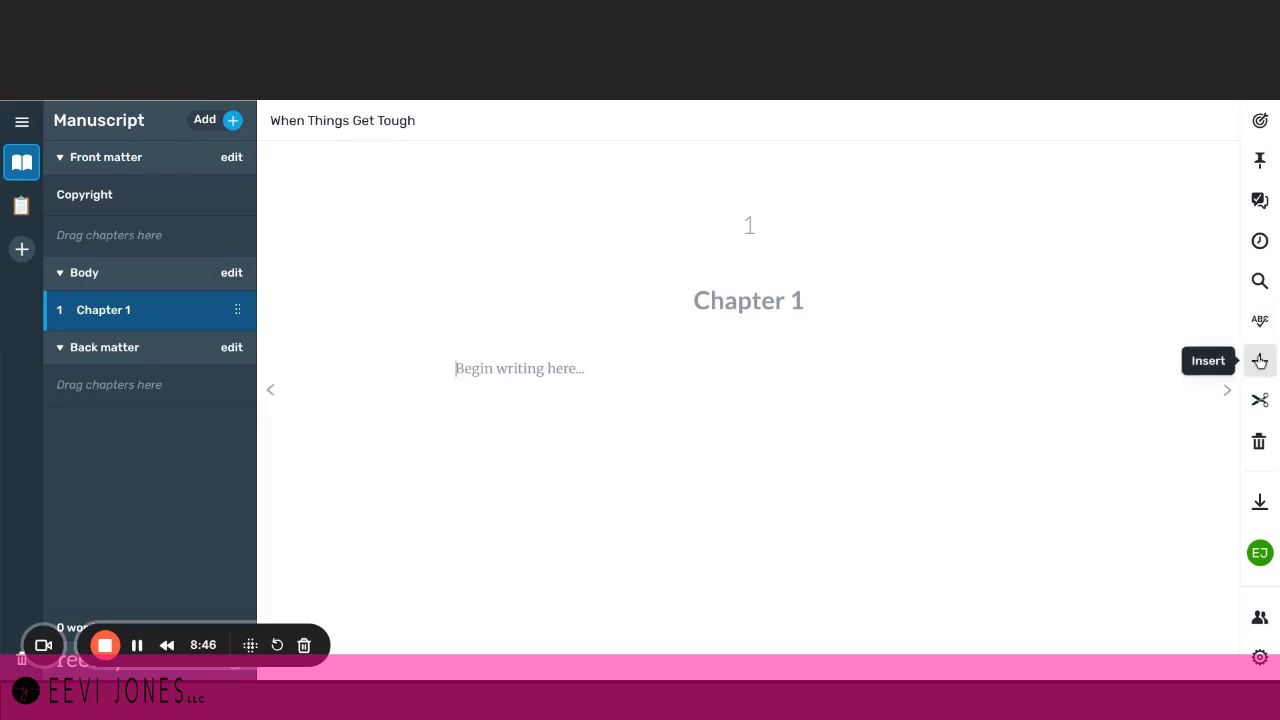
pyautogui.click(1260, 361)
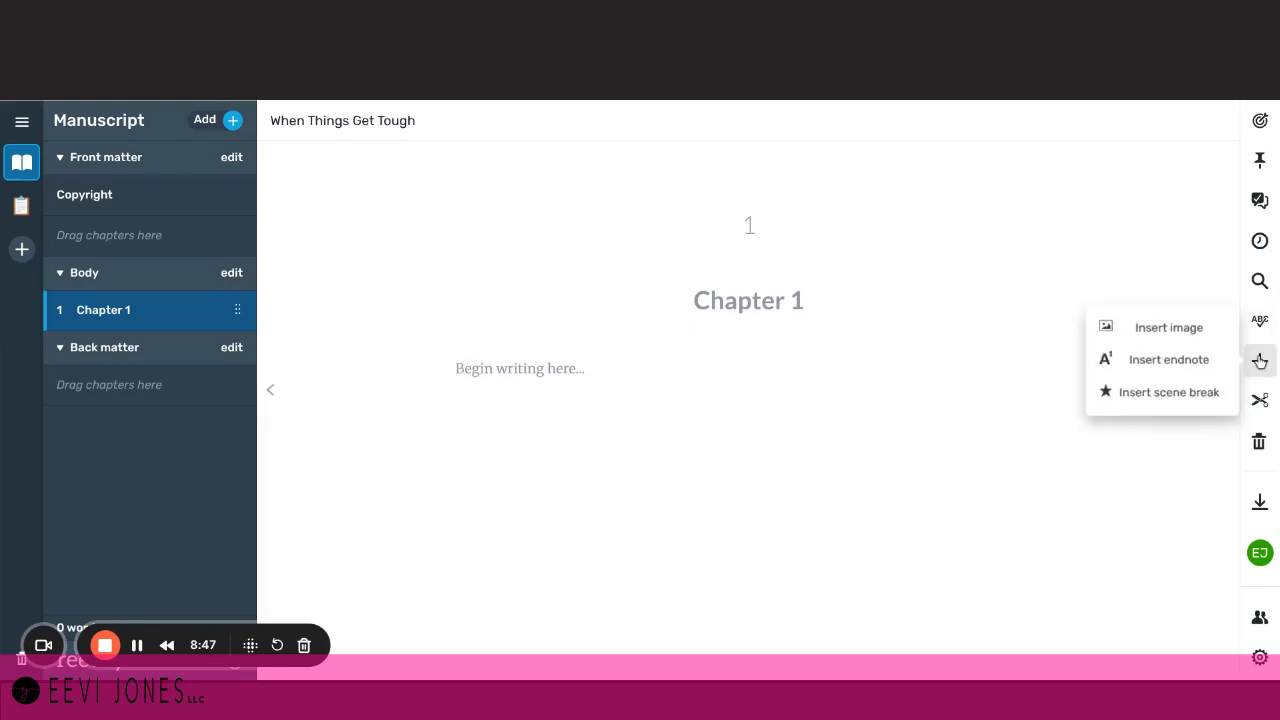
pyautogui.click(1168, 330)
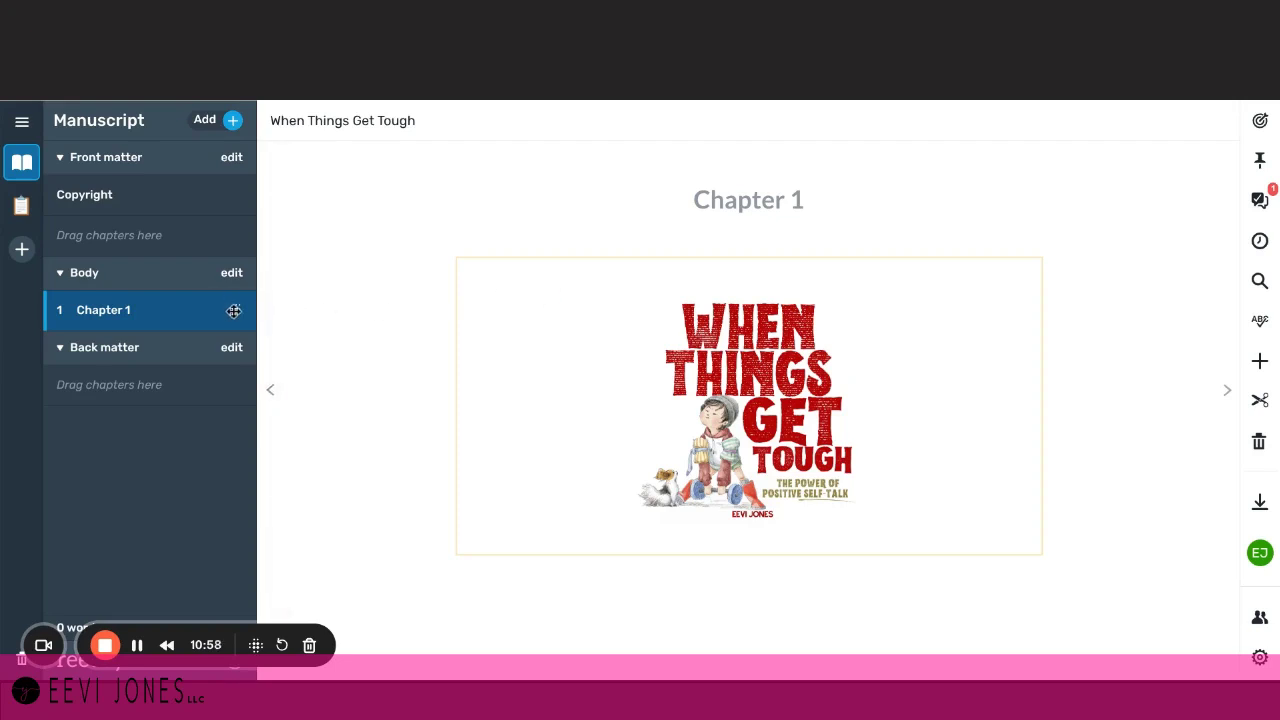
# - Move Chapter 1 from the body to the back matter and add a new untitled chapter below it
pyautogui.moveTo(238, 311); pyautogui.dragTo(219, 378)
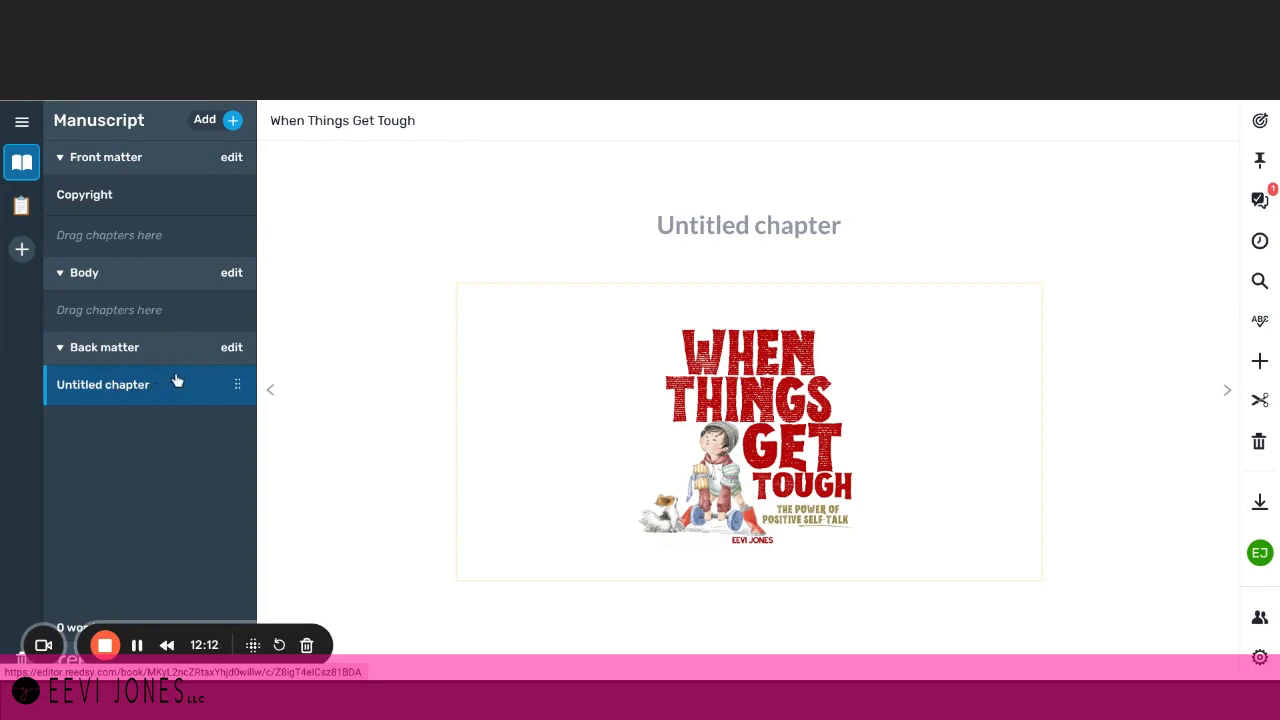
pyautogui.click(232, 120)
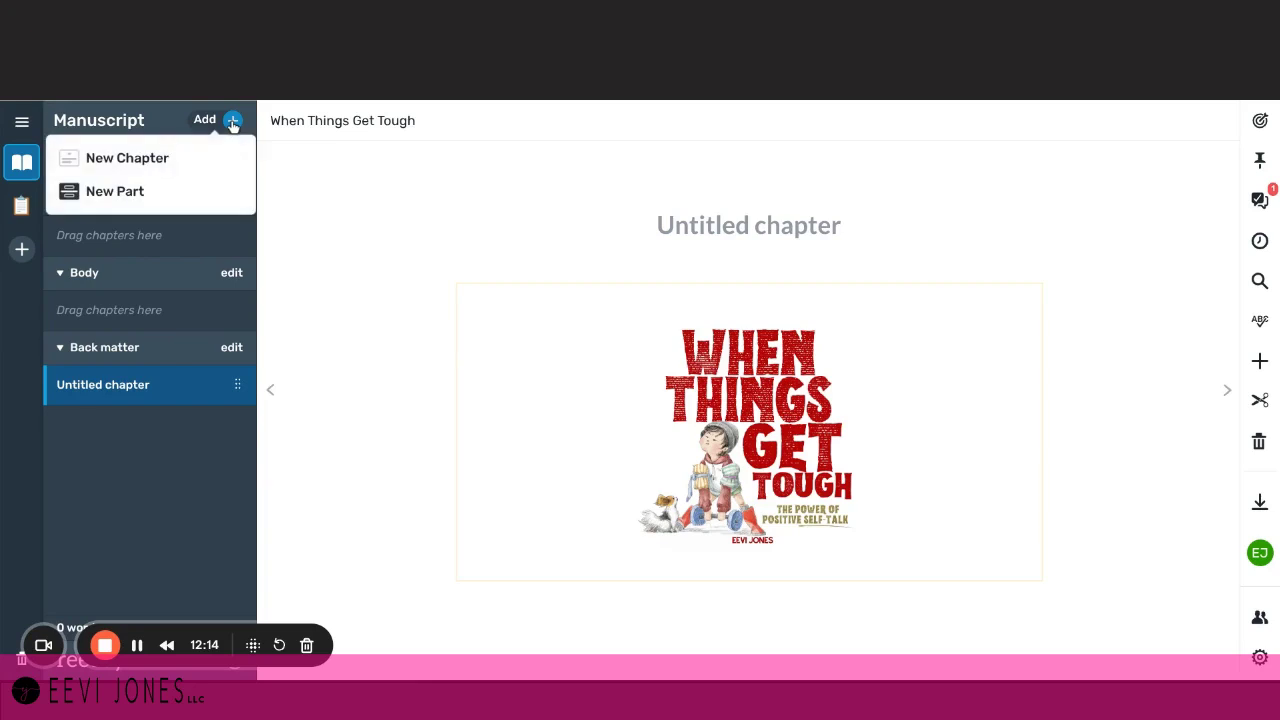
pyautogui.click(143, 157)
pyautogui.click(140, 426)
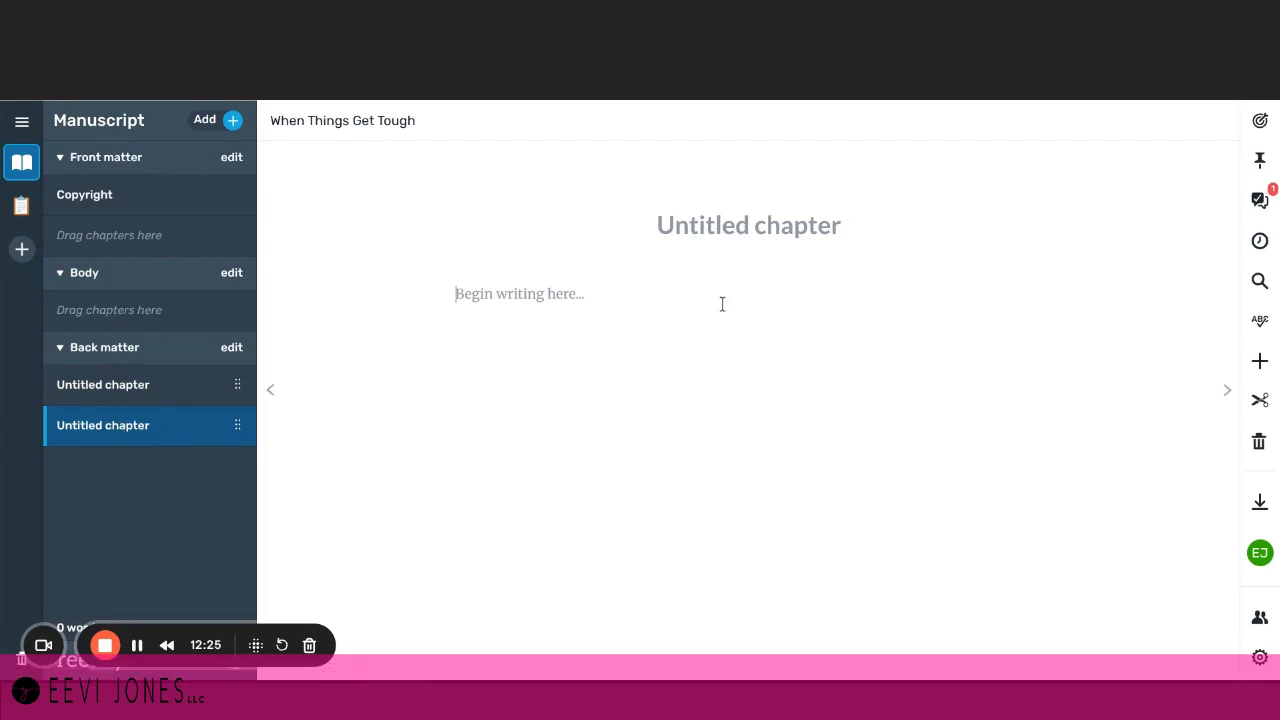
# - Insert the 01.jpg page image into the second untitled back matter chapter, leaving its title blank
pyautogui.click(1262, 366)
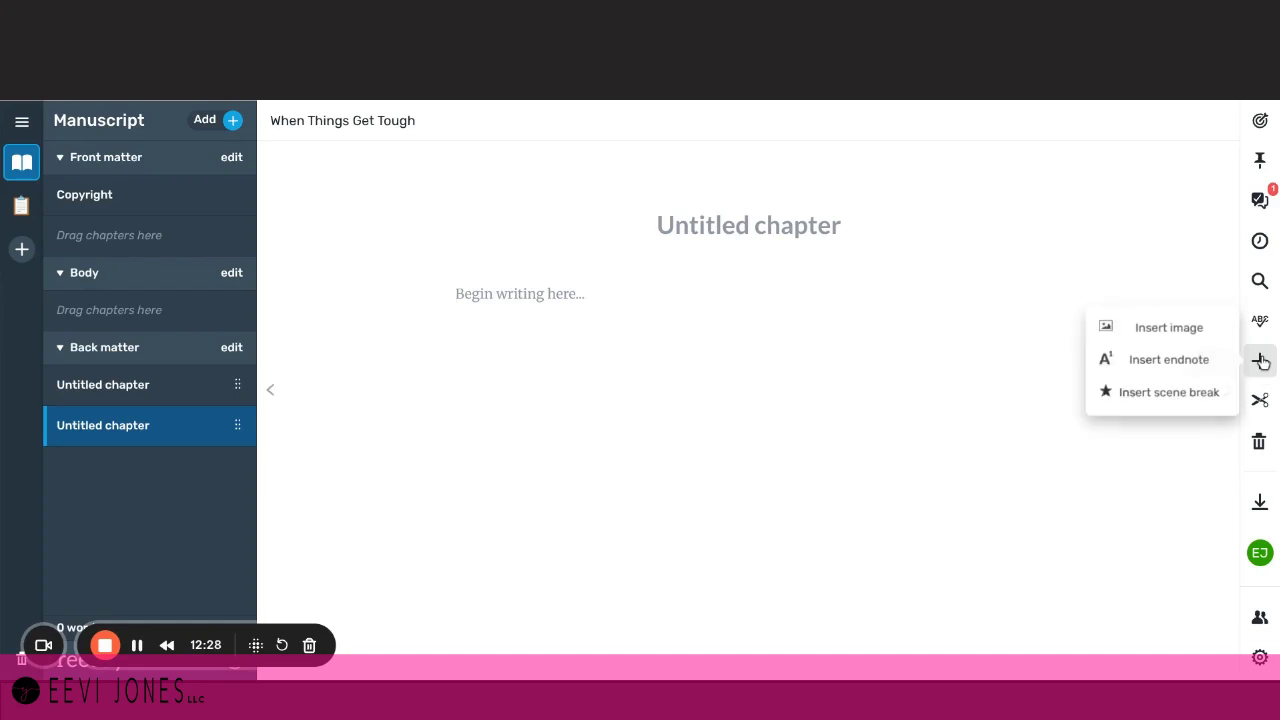
pyautogui.click(1170, 329)
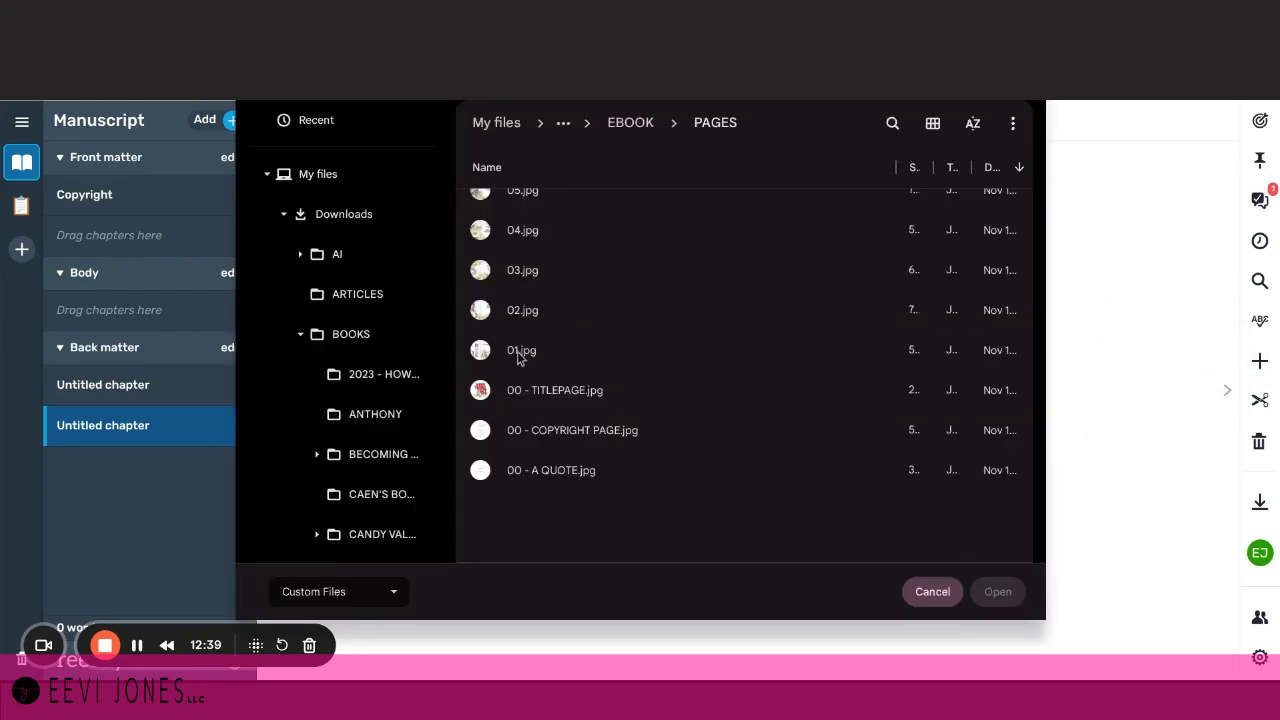
pyautogui.click(521, 350)
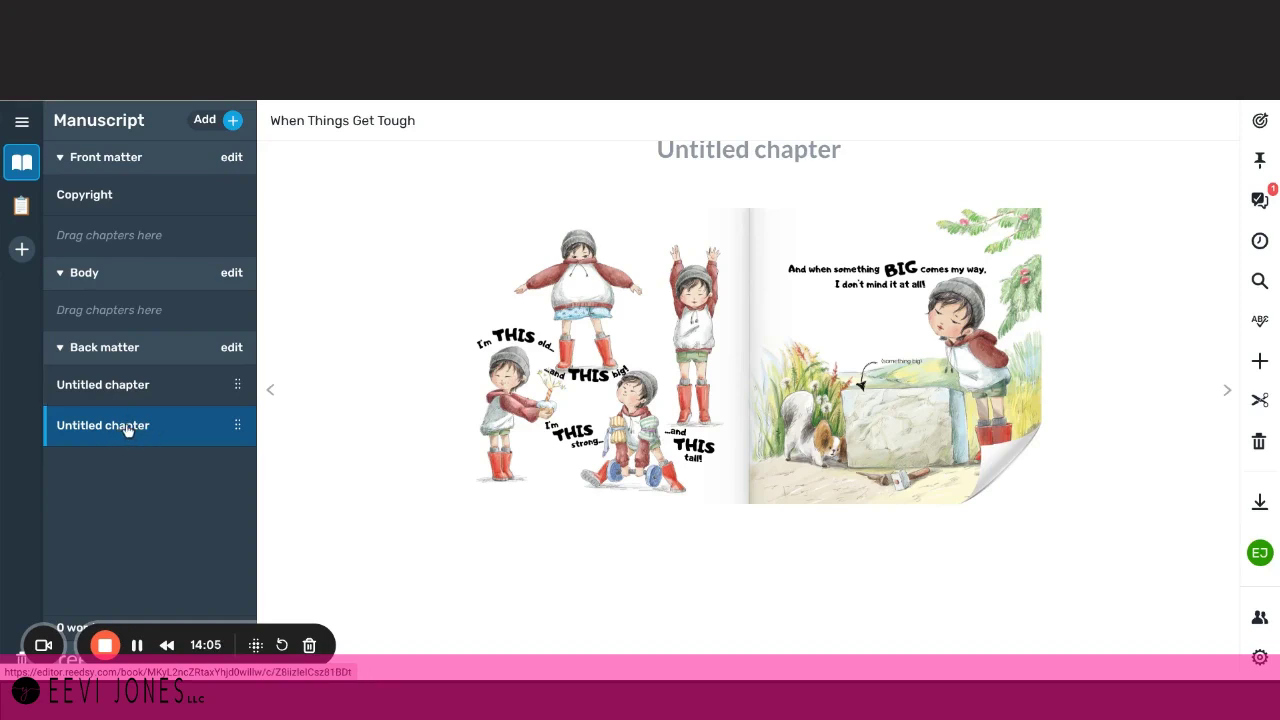
# - Add a third untitled back matter chapter containing the 02.jpg page image and check the three chapters in order
pyautogui.click(232, 121)
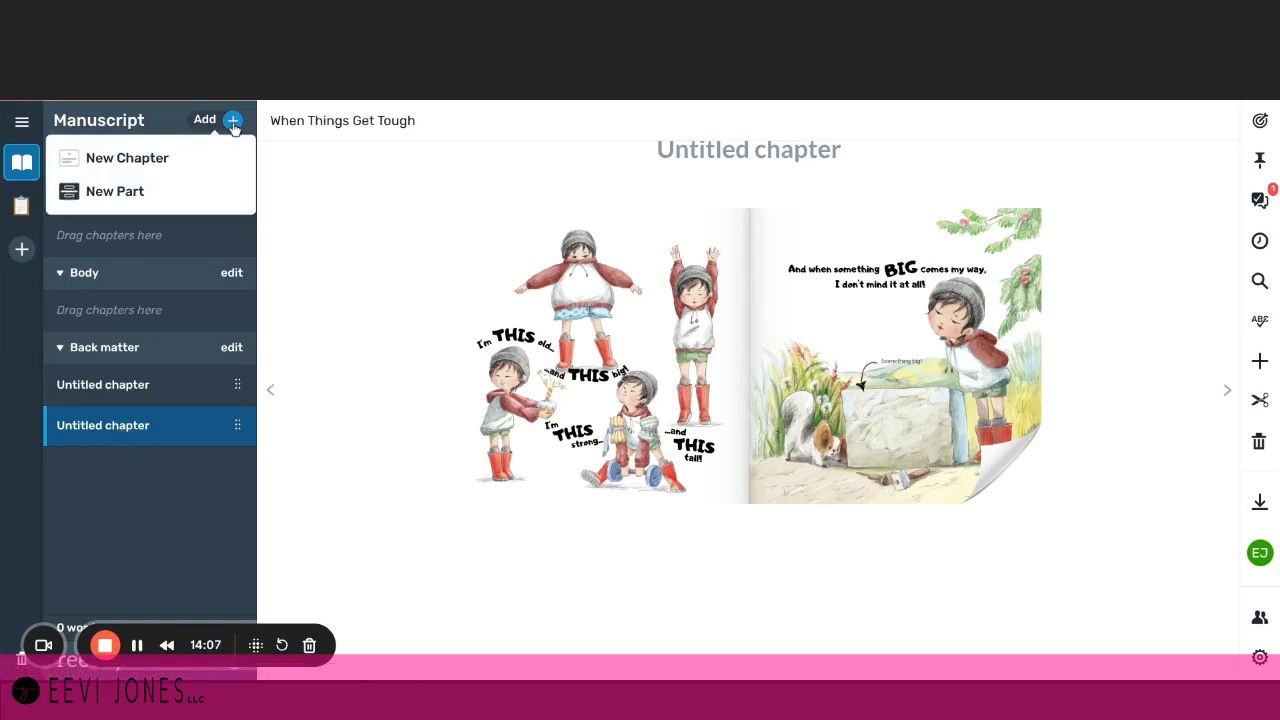
pyautogui.click(136, 160)
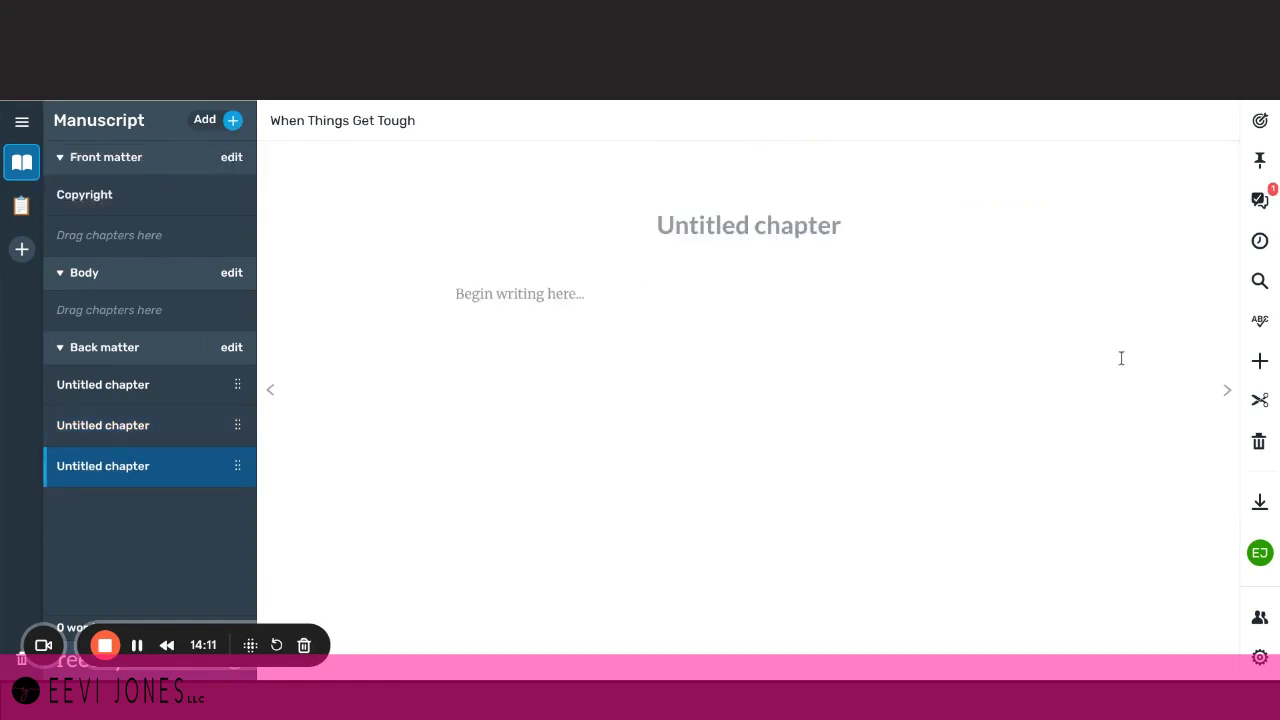
pyautogui.click(1259, 361)
pyautogui.click(1166, 331)
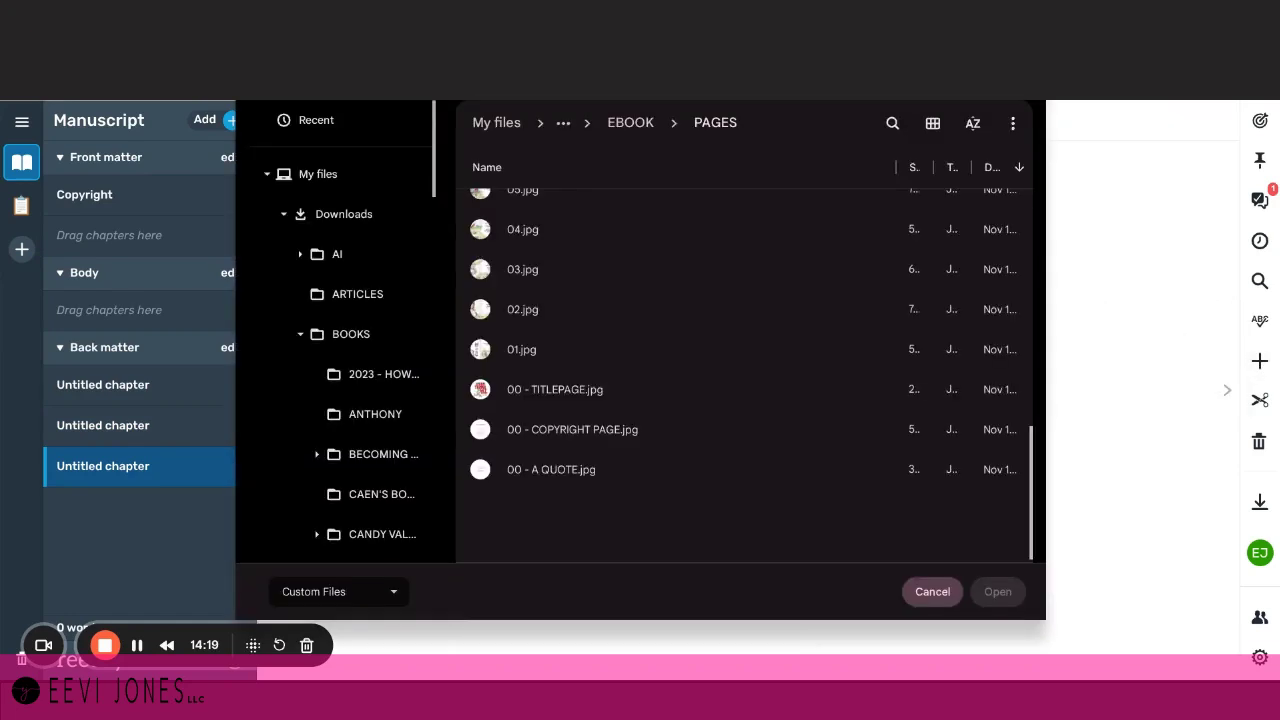
pyautogui.click(520, 316)
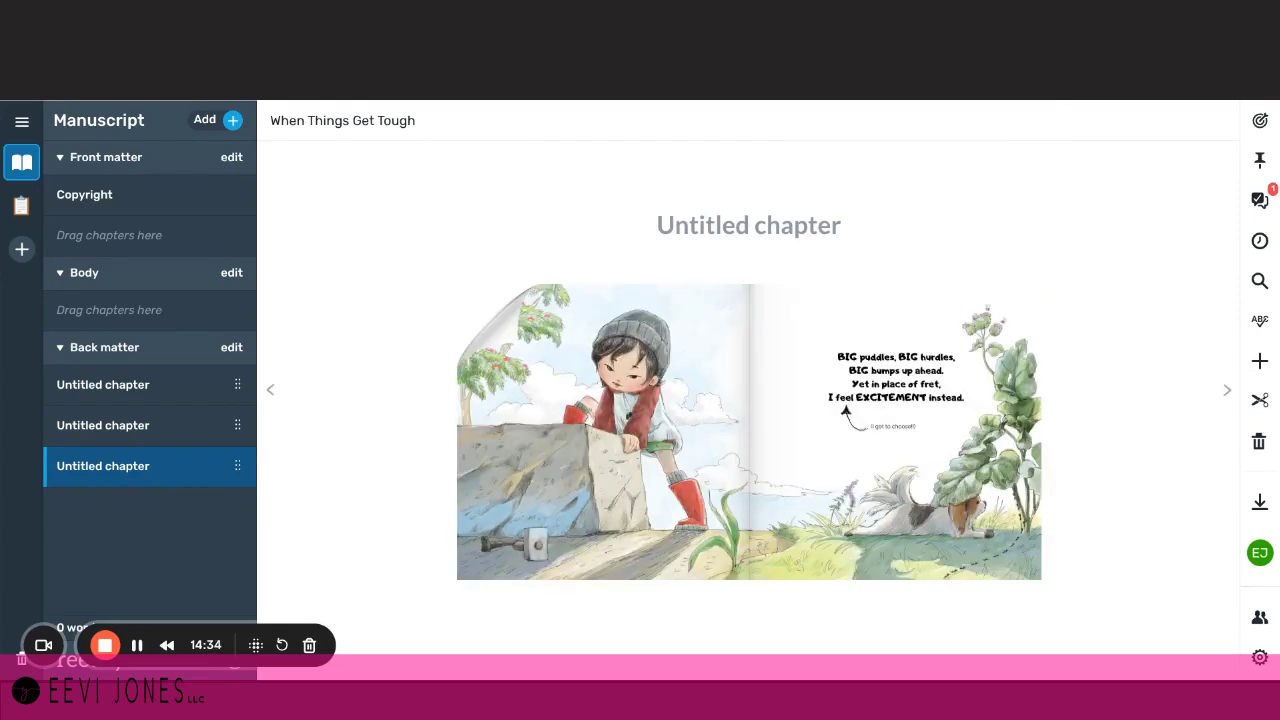
pyautogui.click(133, 390)
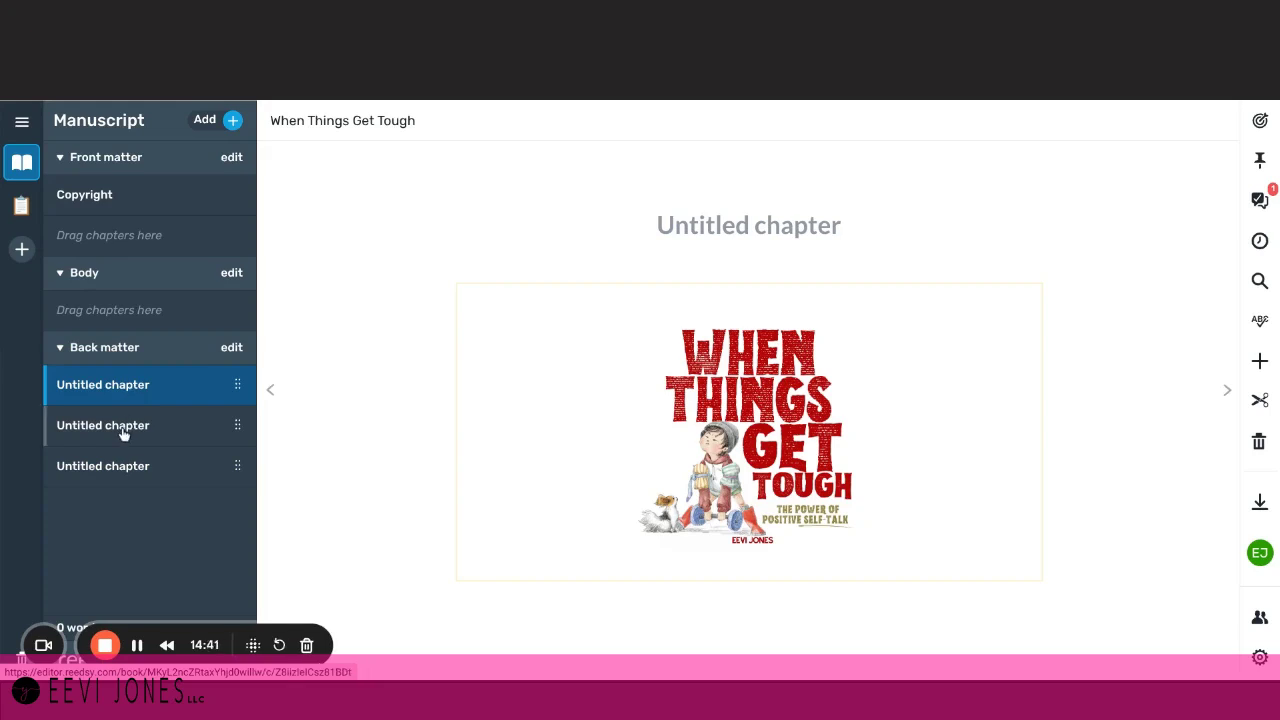
pyautogui.click(123, 433)
pyautogui.click(118, 474)
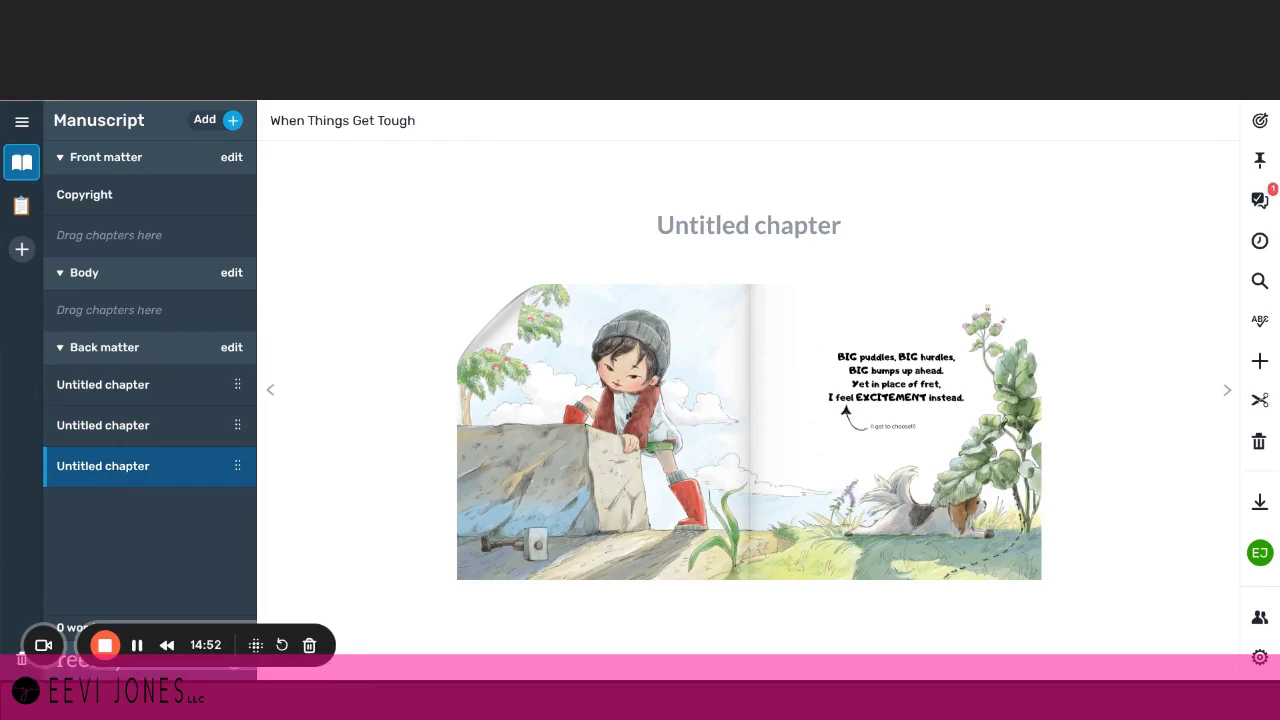
# - Add a fourth untitled back matter chapter and insert the image 20 - ABOUT THE AUTHOR.jpg into it
pyautogui.click(229, 348)
pyautogui.click(233, 121)
pyautogui.click(154, 160)
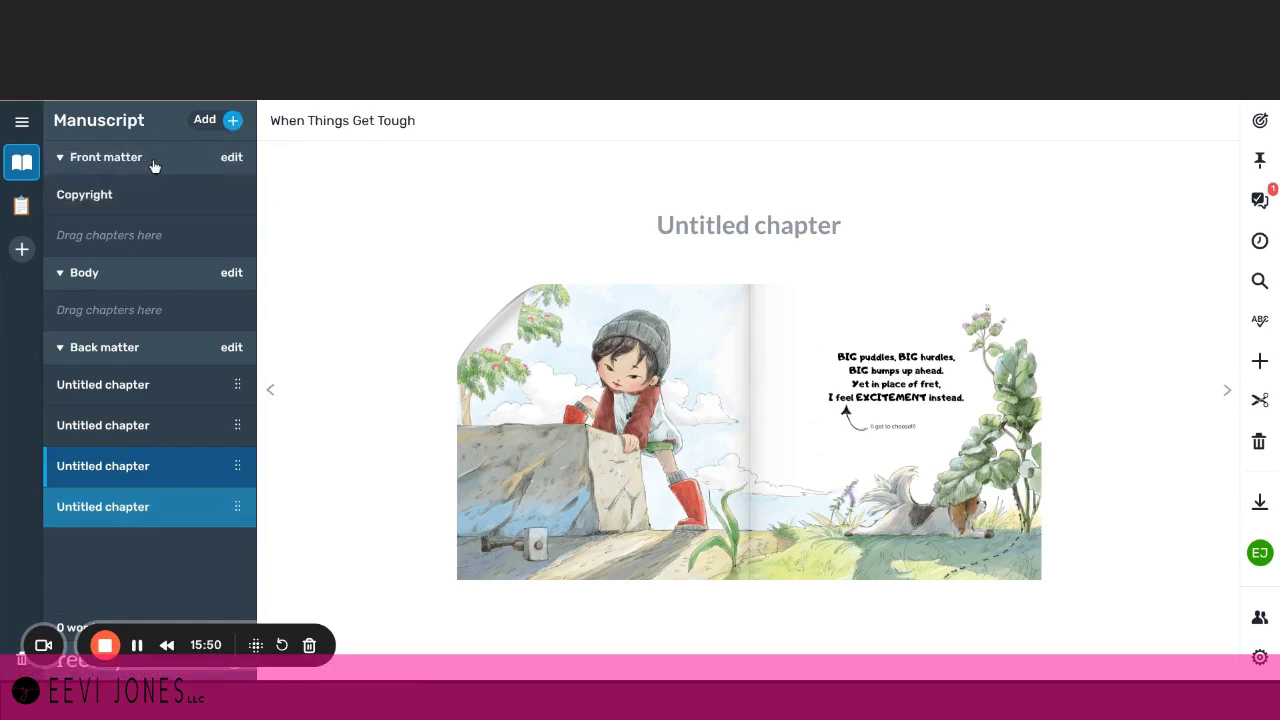
pyautogui.click(1261, 360)
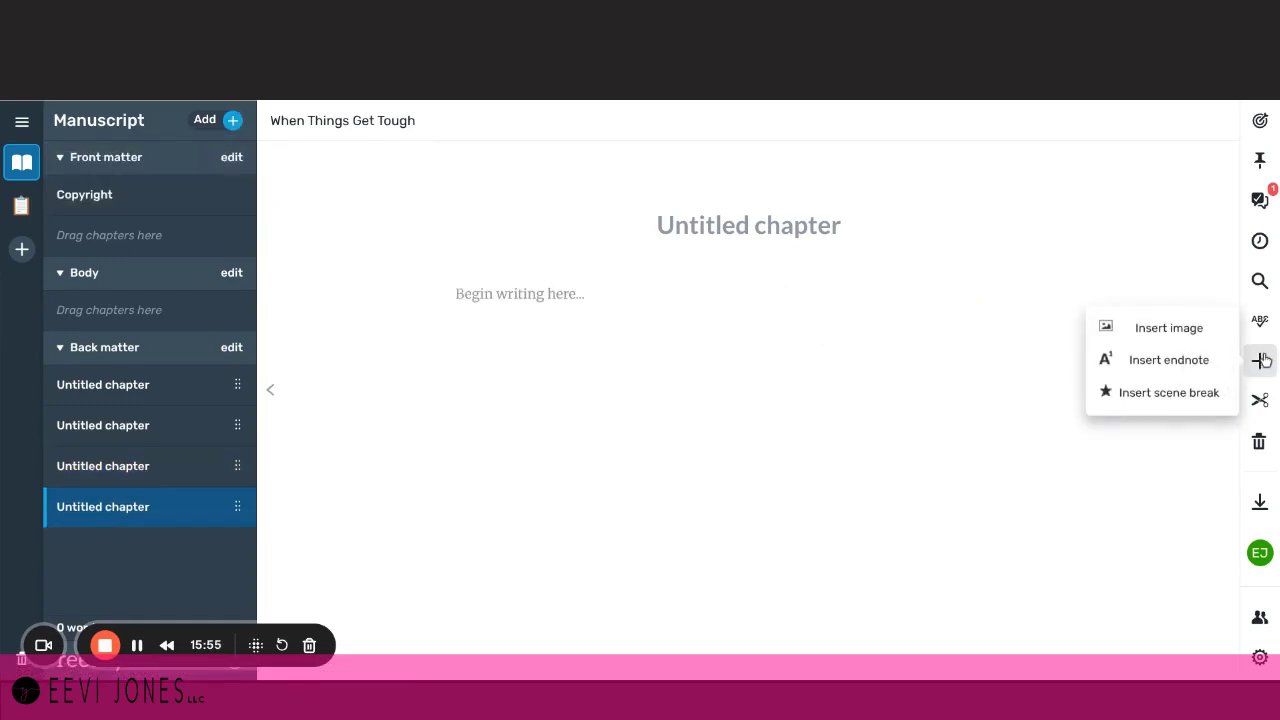
pyautogui.click(1171, 329)
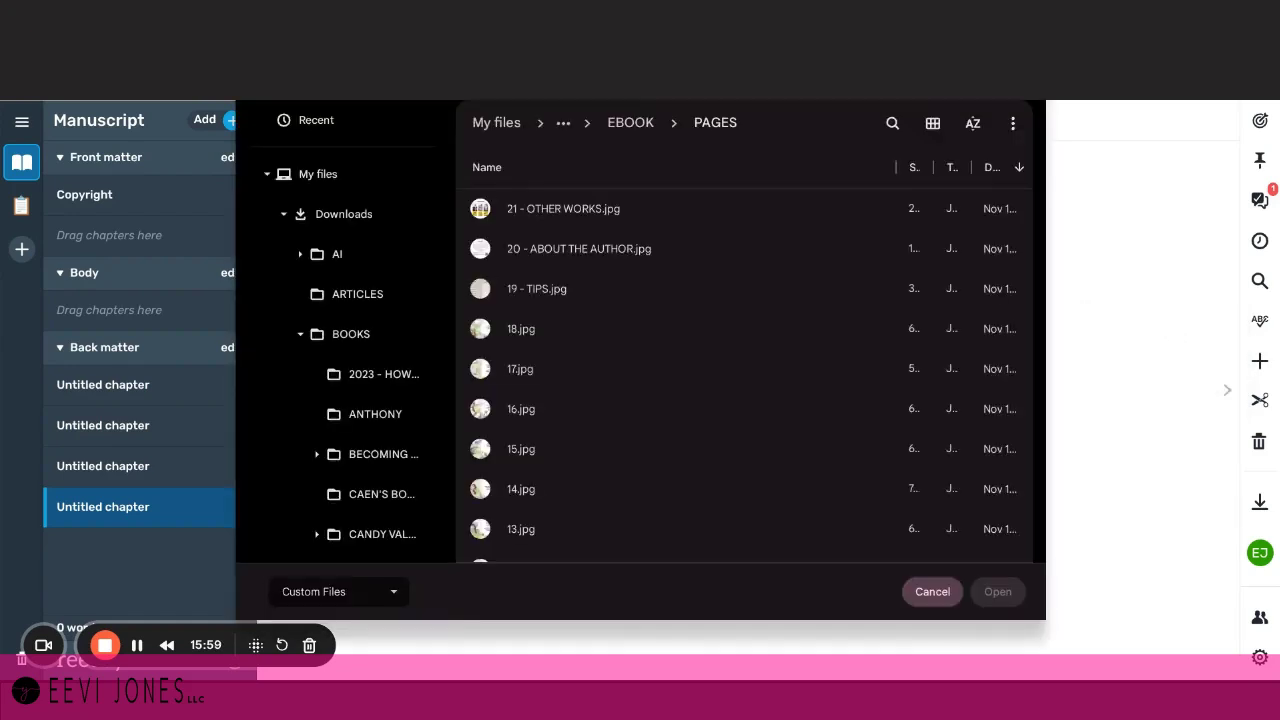
pyautogui.click(570, 252)
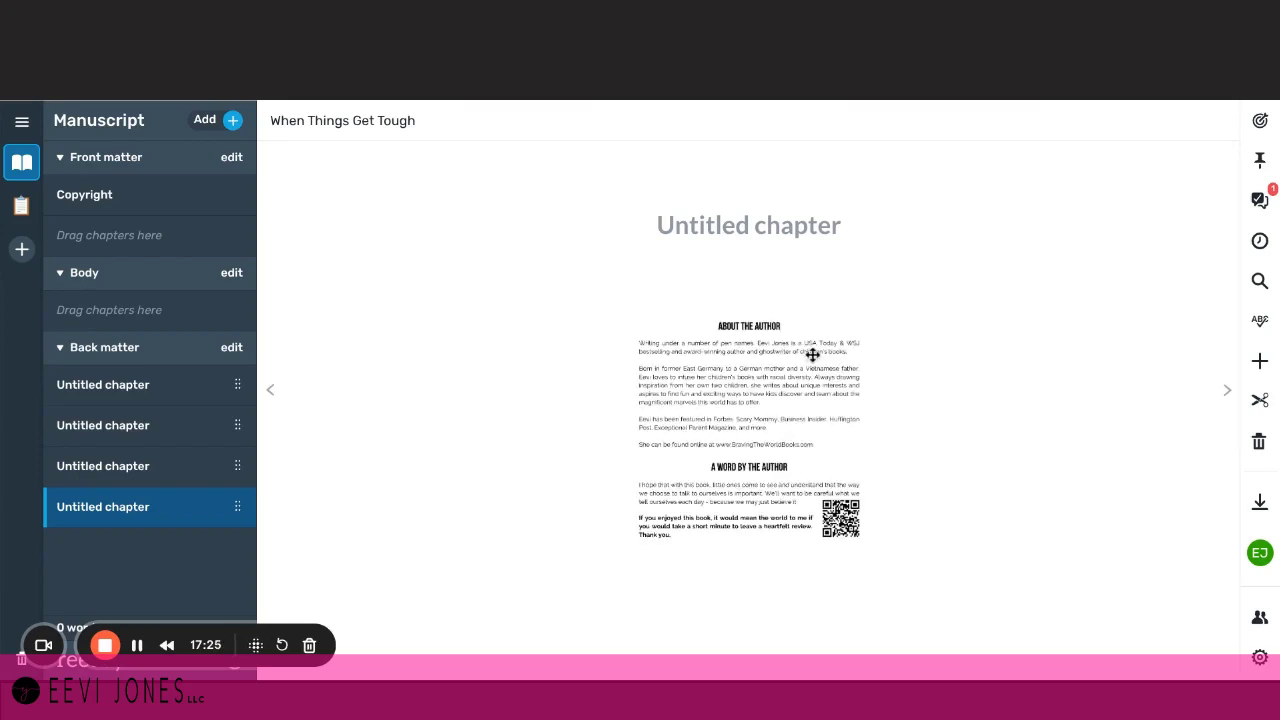
pyautogui.scroll(-2, 802, 322)
pyautogui.scroll(2, 802, 322)
# - Add a fifth untitled back matter chapter and insert the image 21 - OTHER WORKS.jpg into it
pyautogui.click(233, 121)
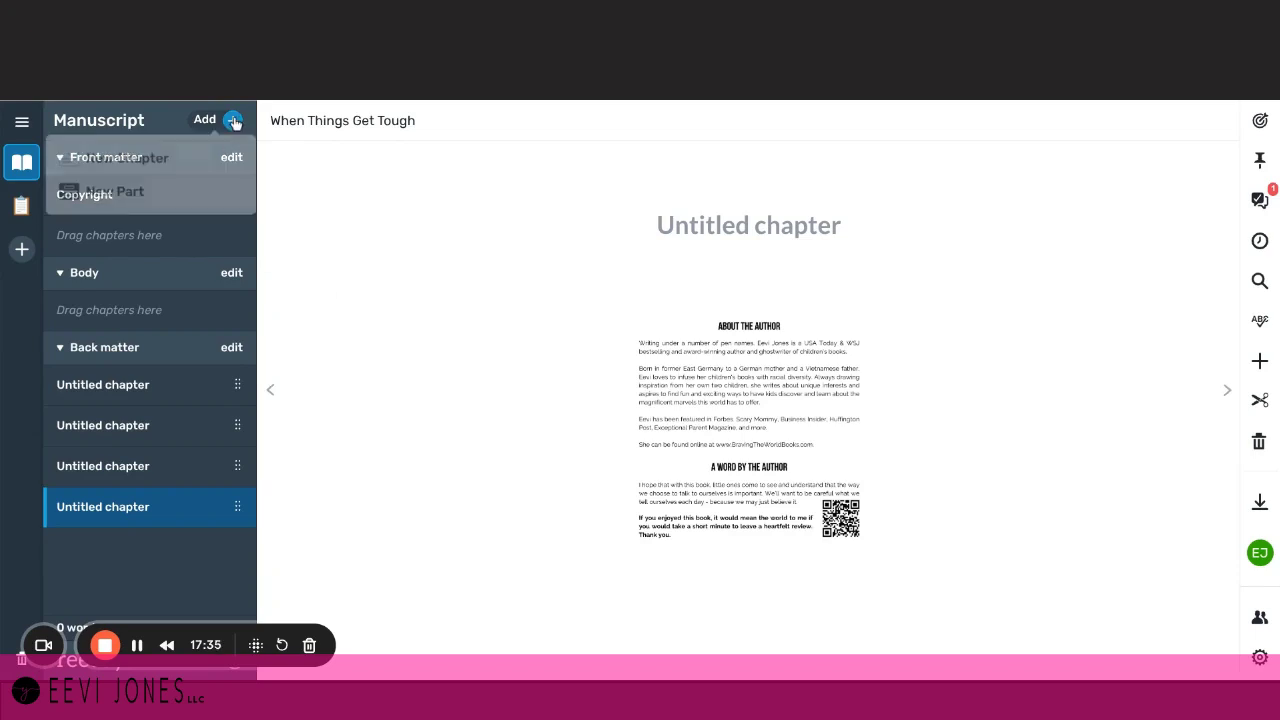
pyautogui.click(112, 166)
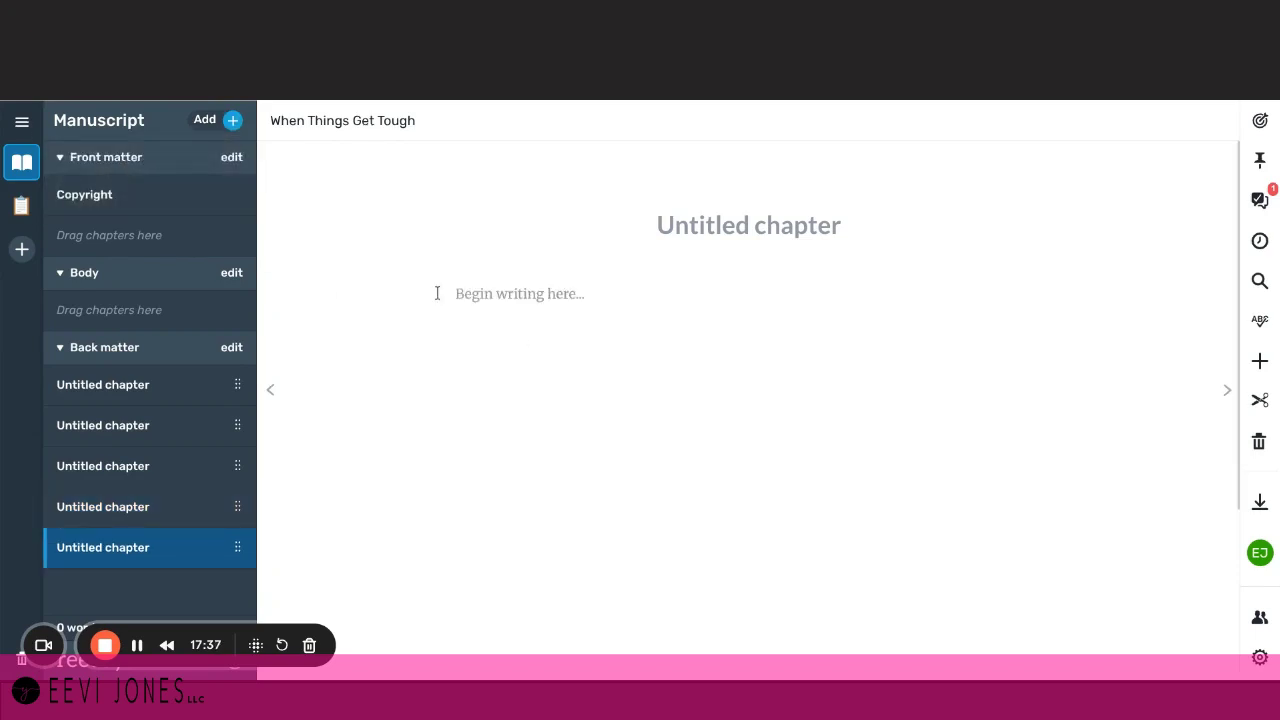
pyautogui.click(1261, 363)
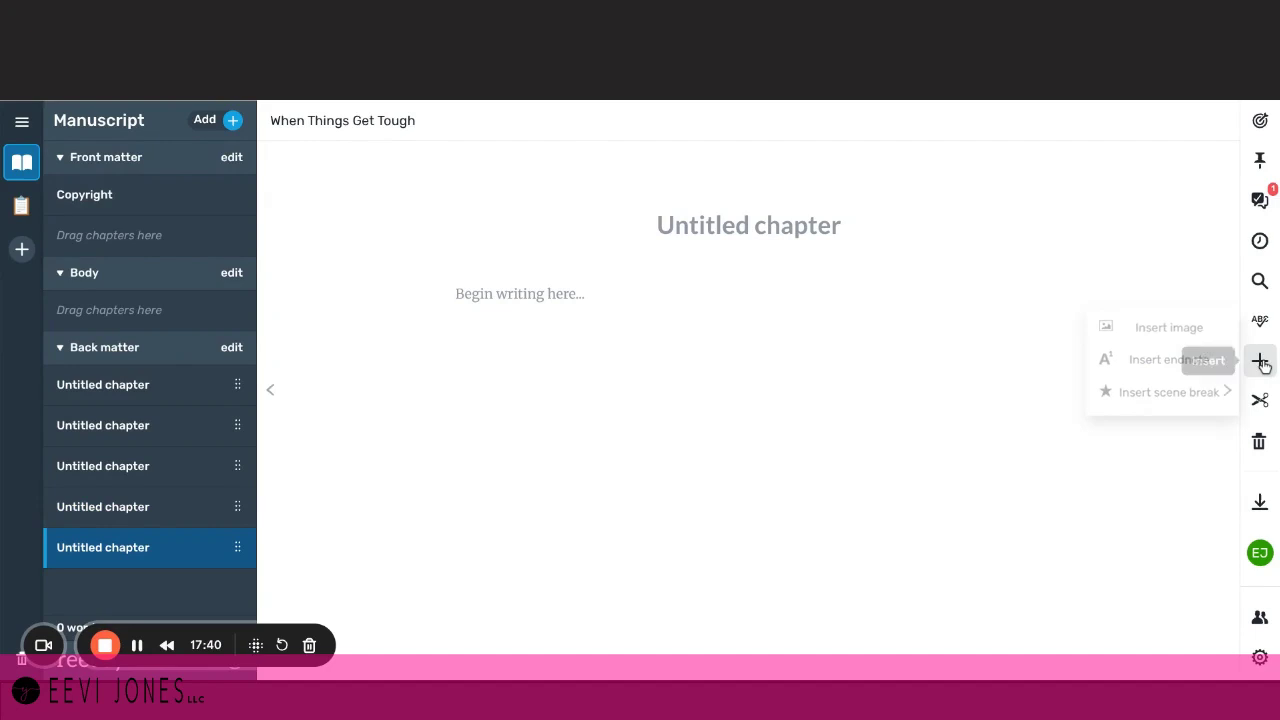
pyautogui.click(1172, 329)
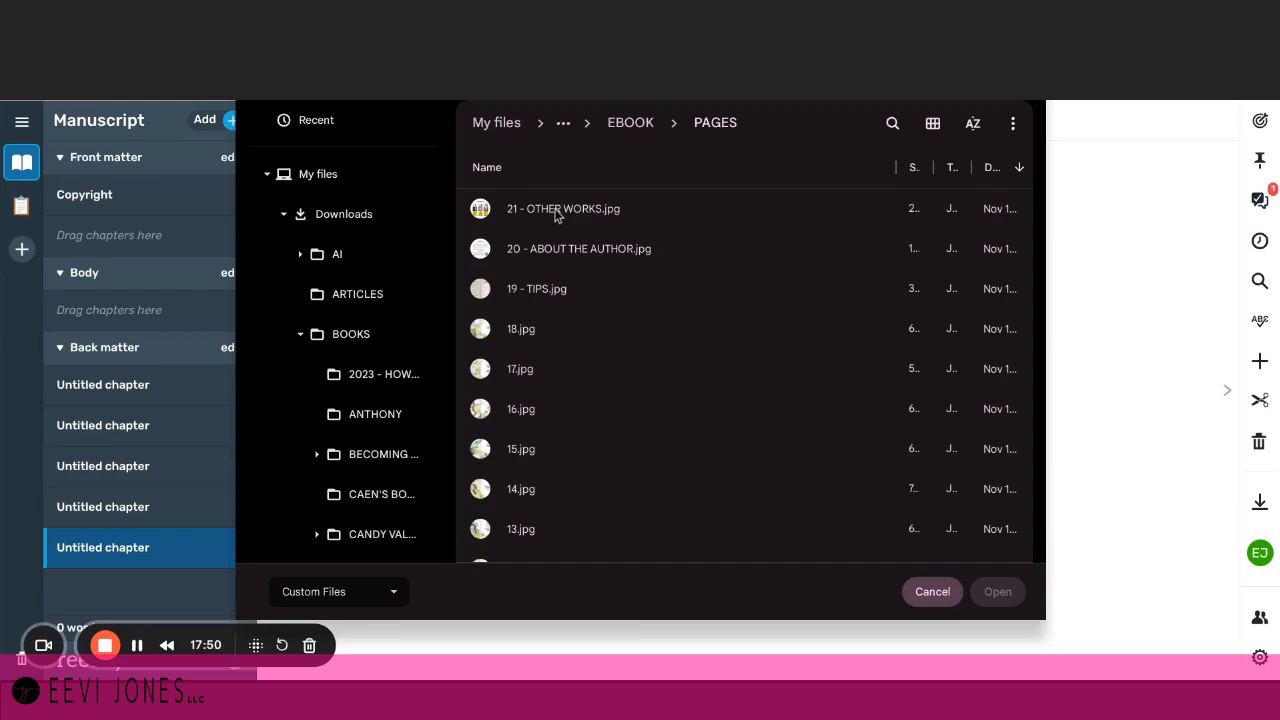
pyautogui.click(557, 212)
pyautogui.click(997, 591)
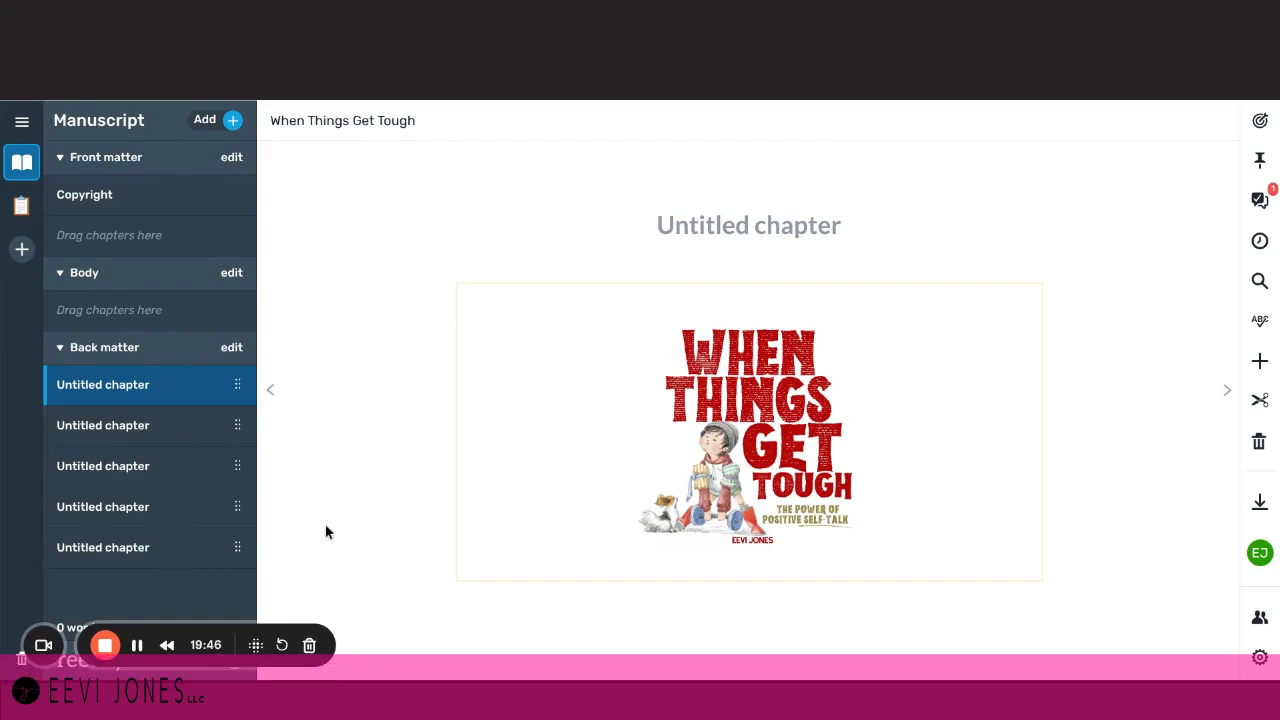
# - Upload EBOOK - Cover.jpg as the book cover in the book's settings and review the remaining settings
pyautogui.click(1258, 502)
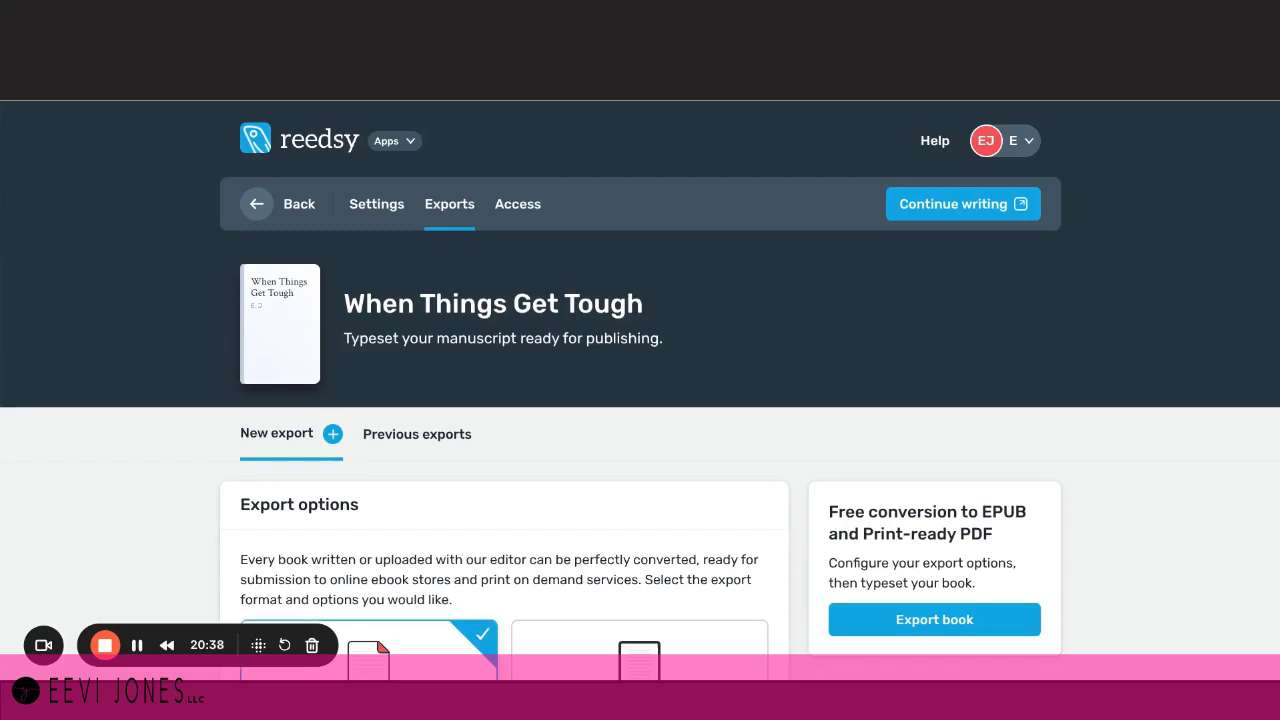
pyautogui.click(382, 210)
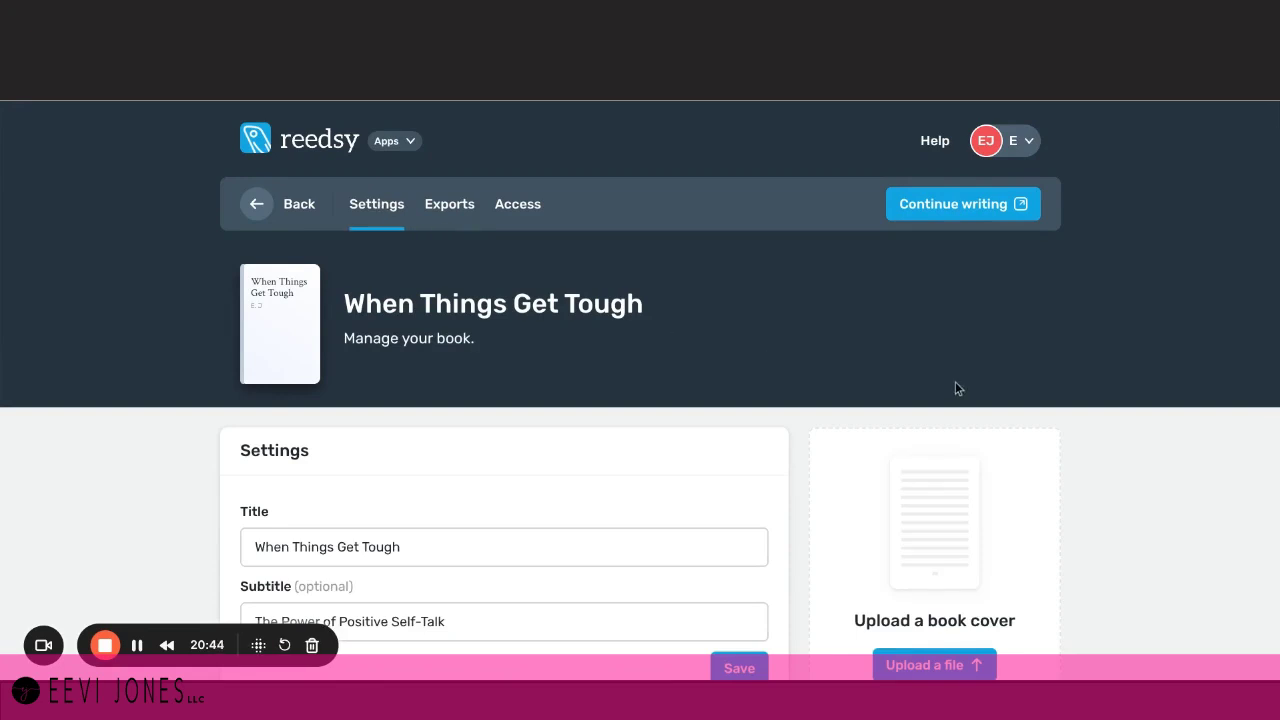
pyautogui.scroll(-2, 955, 388)
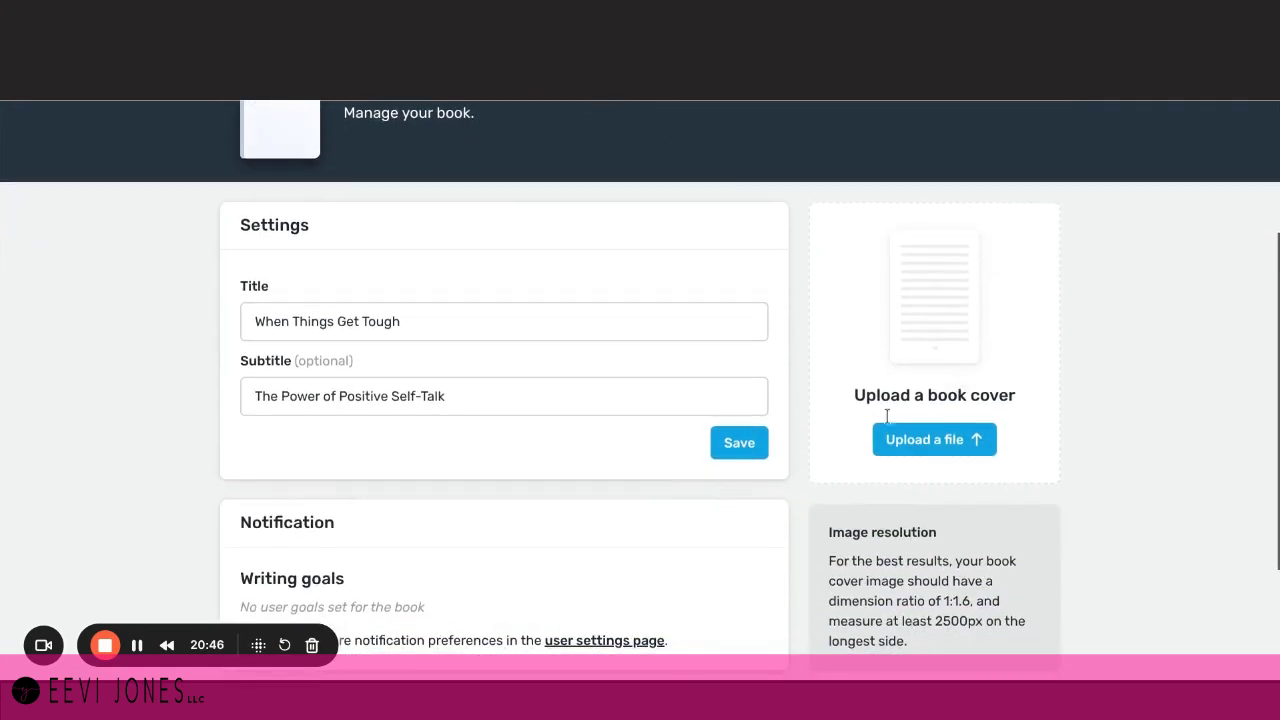
pyautogui.click(934, 440)
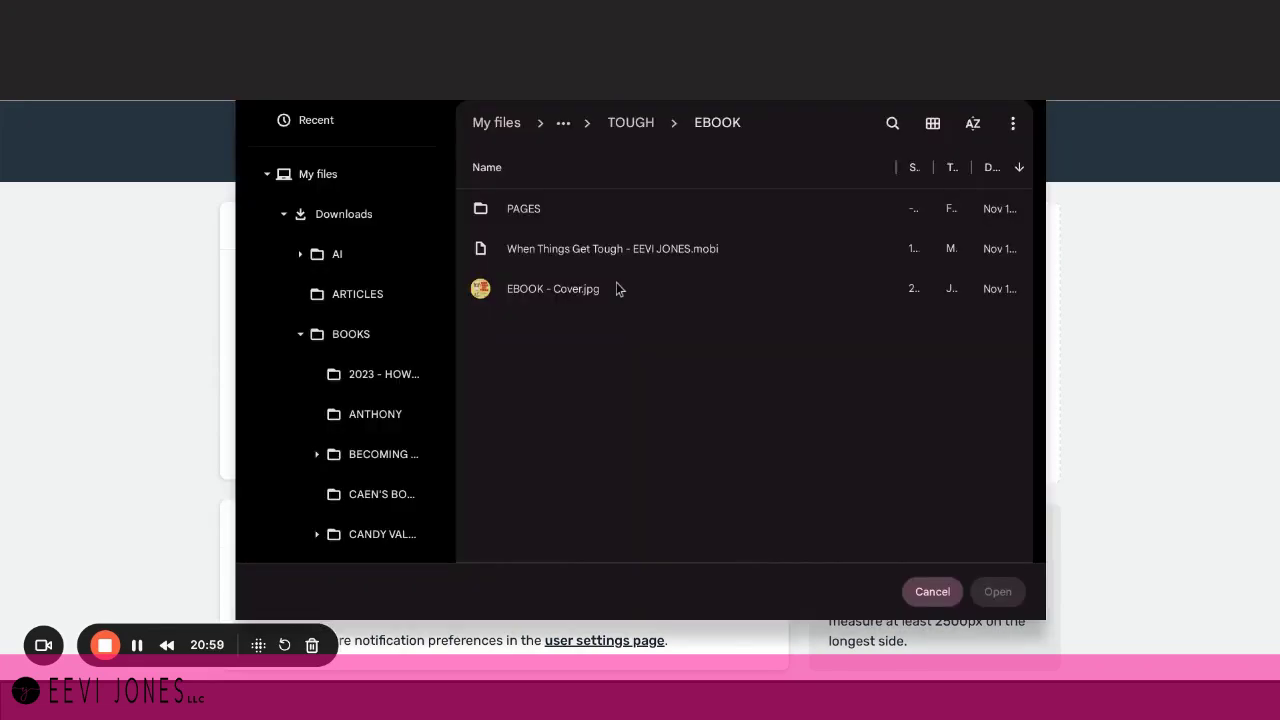
pyautogui.click(549, 291)
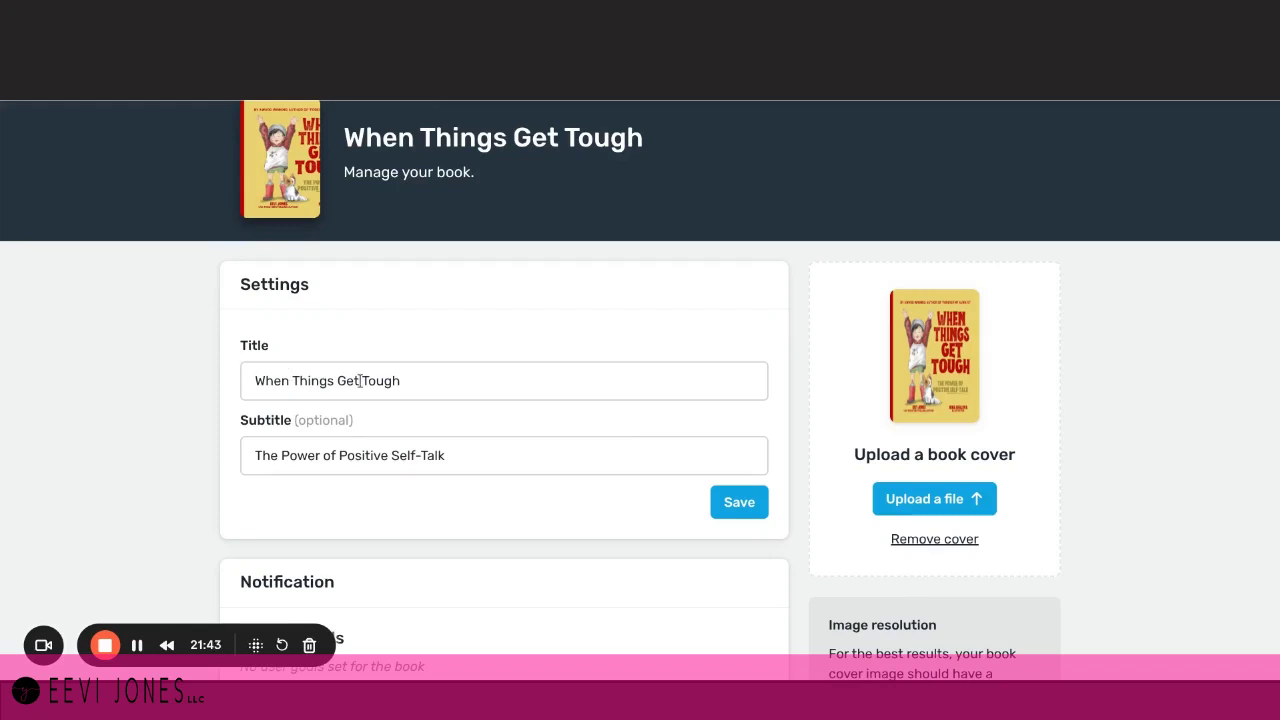
pyautogui.scroll(-3, 436, 475)
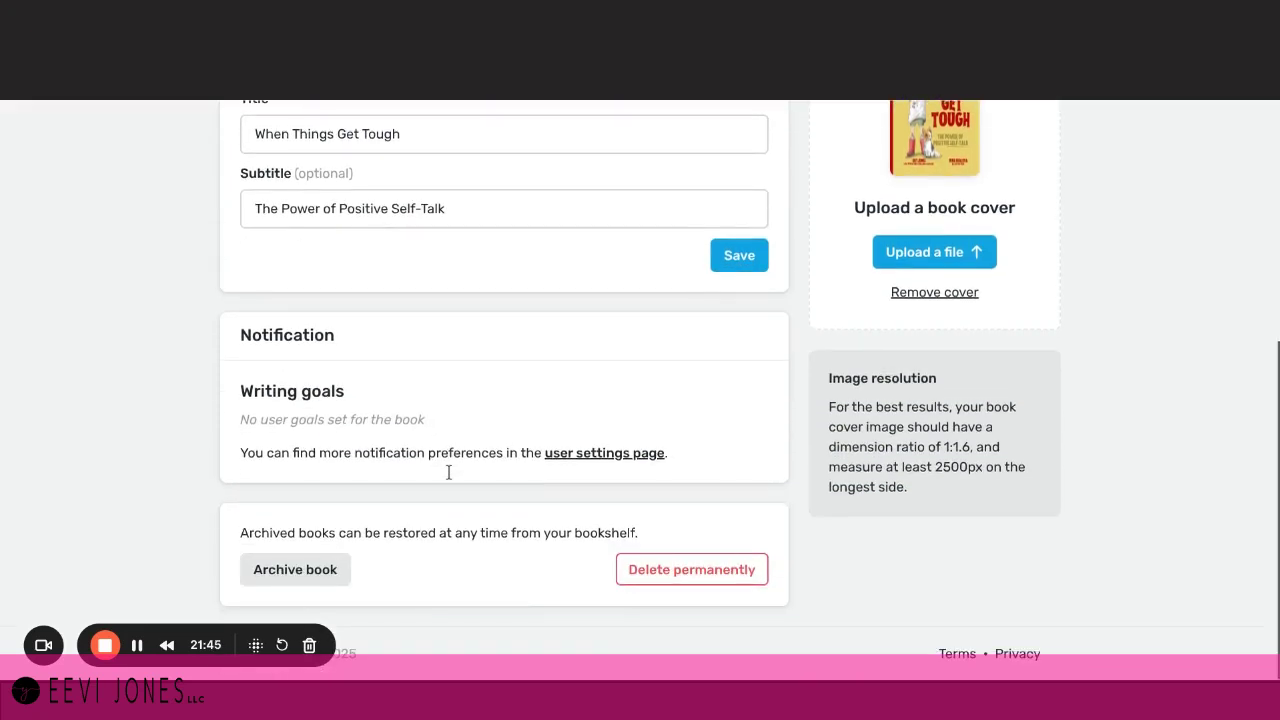
pyautogui.scroll(5, 448, 472)
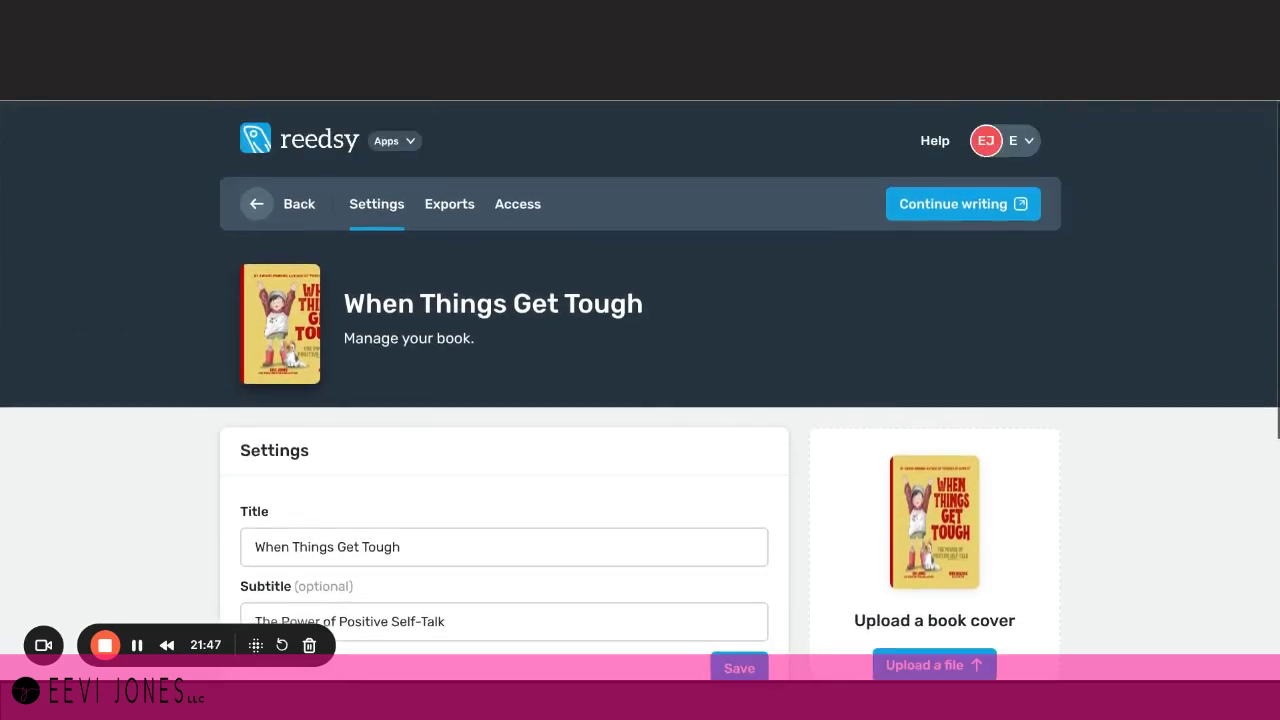
# - Set up a new export in EPUB format with chapter numbers hidden, and look over the template options
pyautogui.click(446, 207)
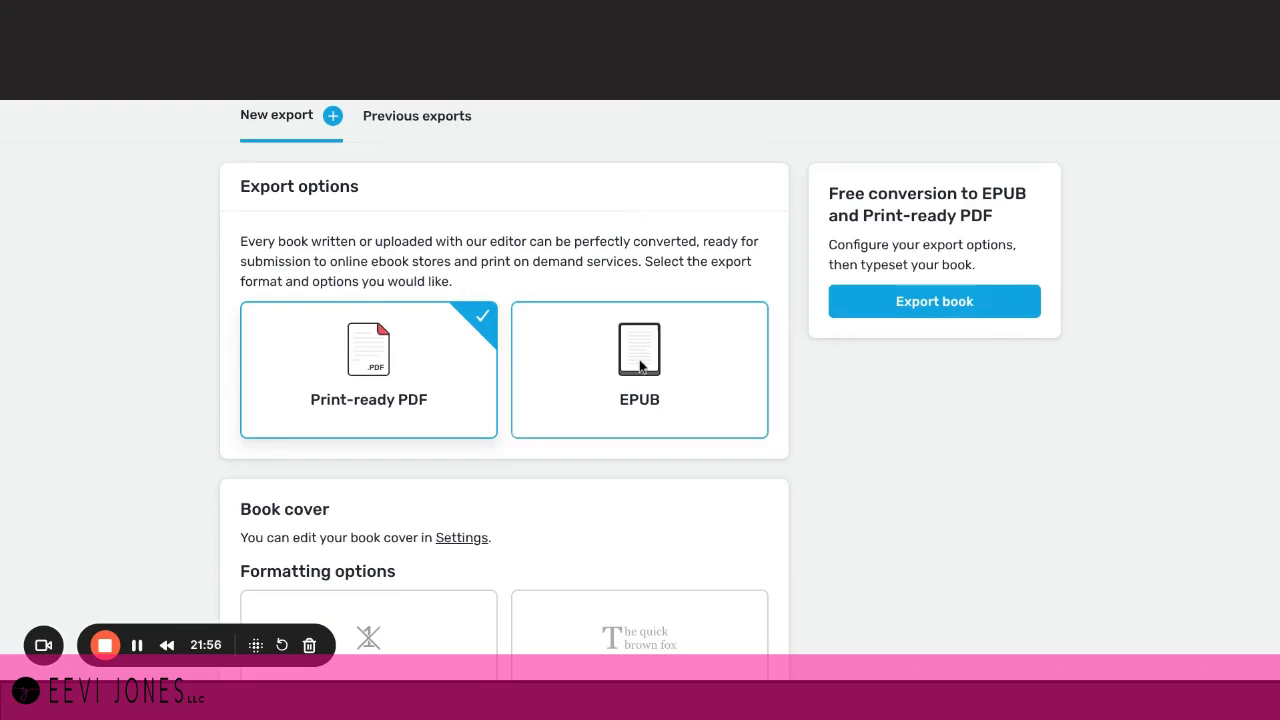
pyautogui.click(619, 365)
pyautogui.scroll(-4, 619, 365)
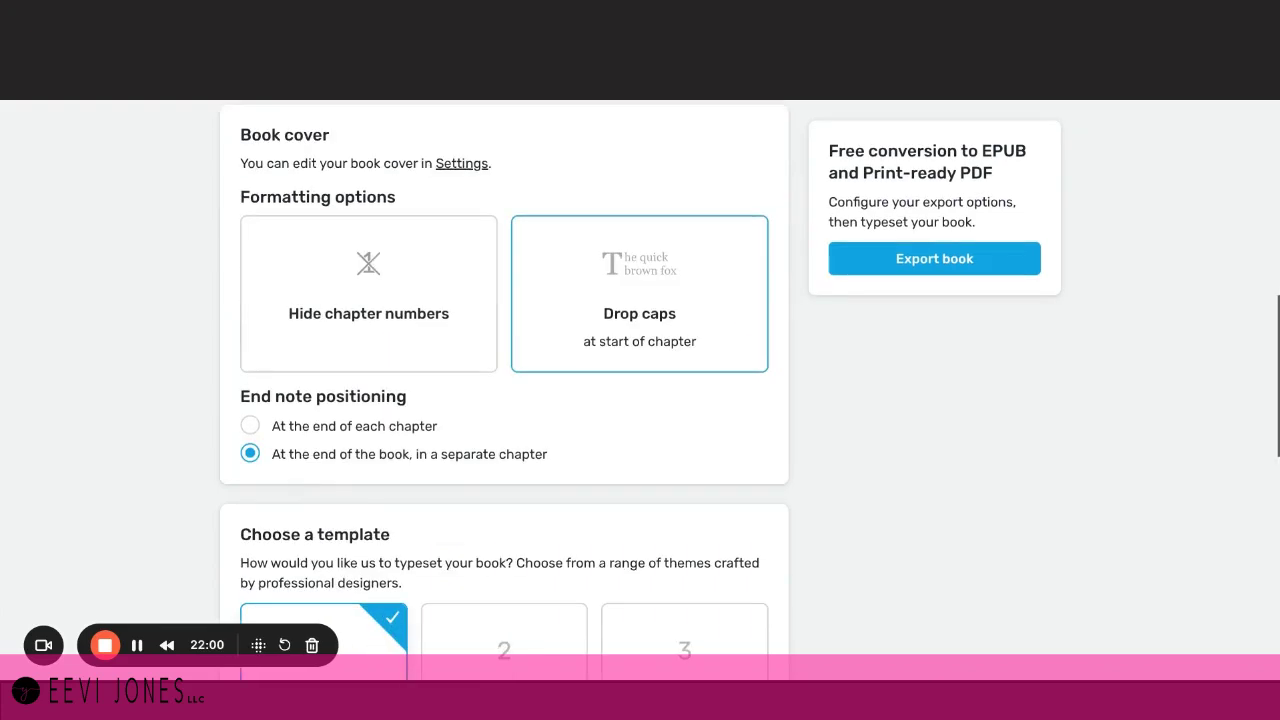
pyautogui.click(369, 262)
pyautogui.scroll(-2, 264, 220)
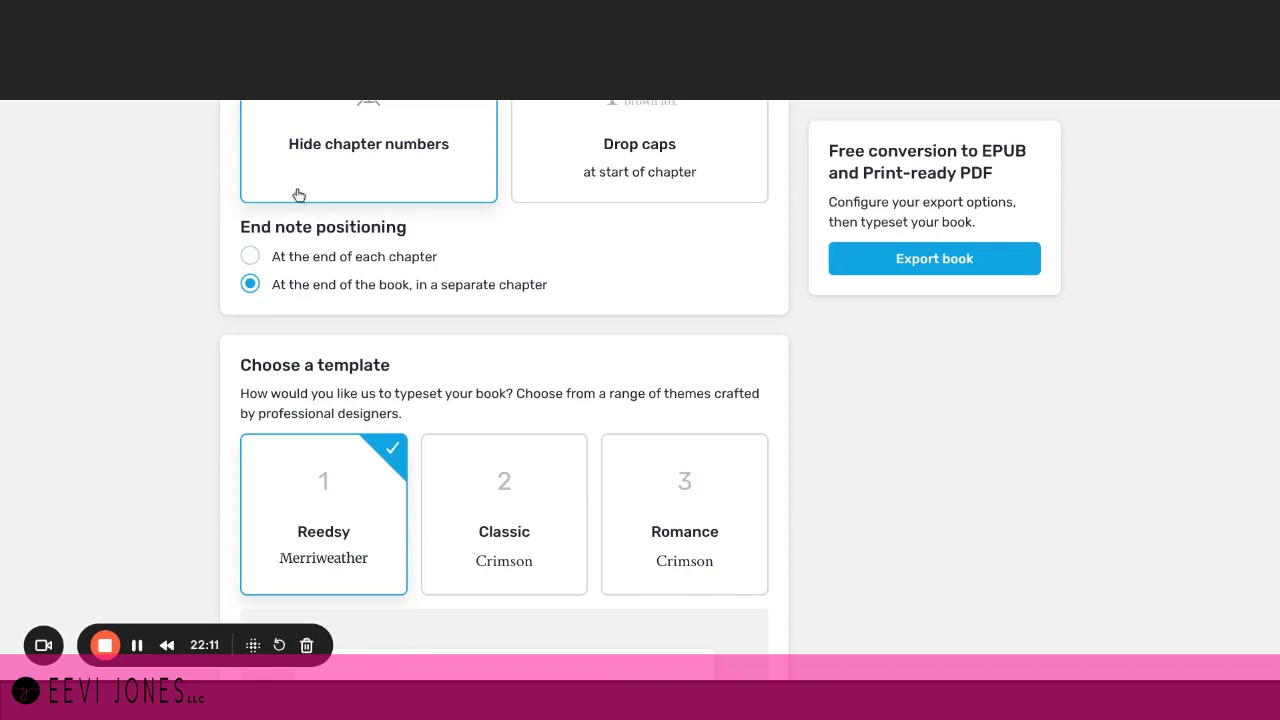
pyautogui.scroll(-1, 157, 314)
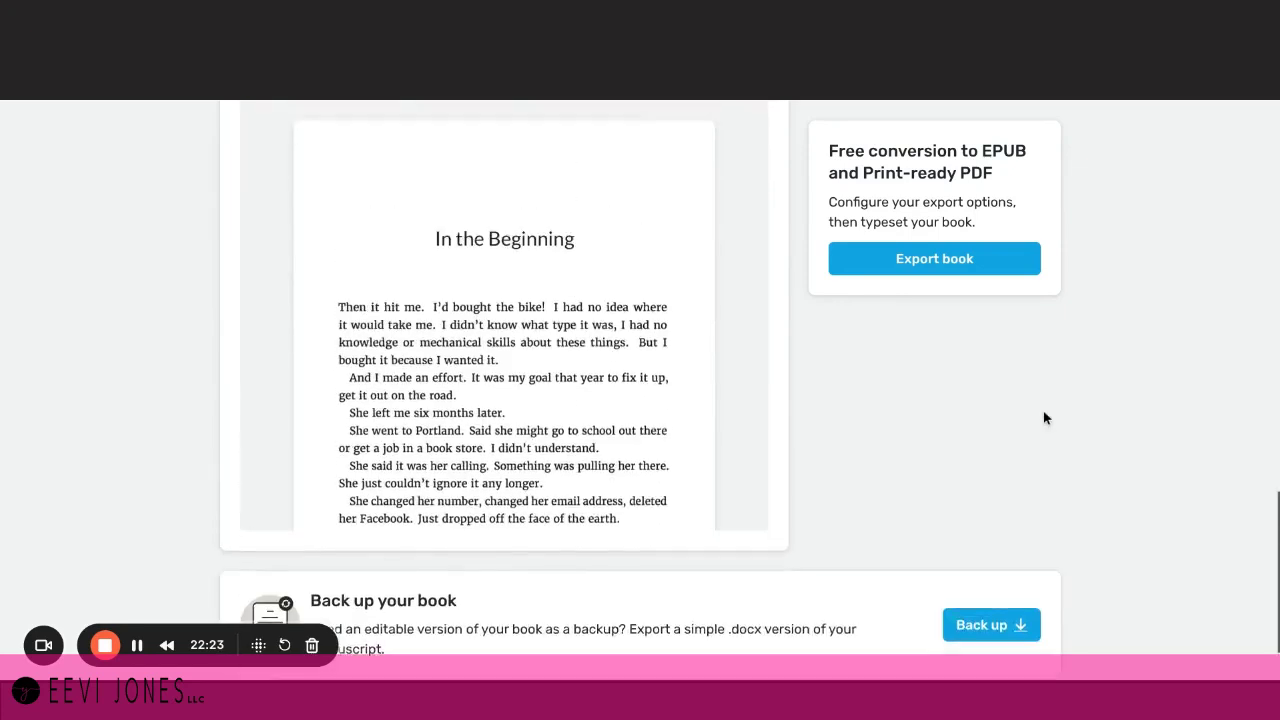
# - Export the book with the chosen options and download the finished EPUB from the previous exports
pyautogui.scroll(3, 1045, 418)
pyautogui.scroll(10, 1045, 418)
pyautogui.scroll(-1, 1045, 418)
pyautogui.click(931, 388)
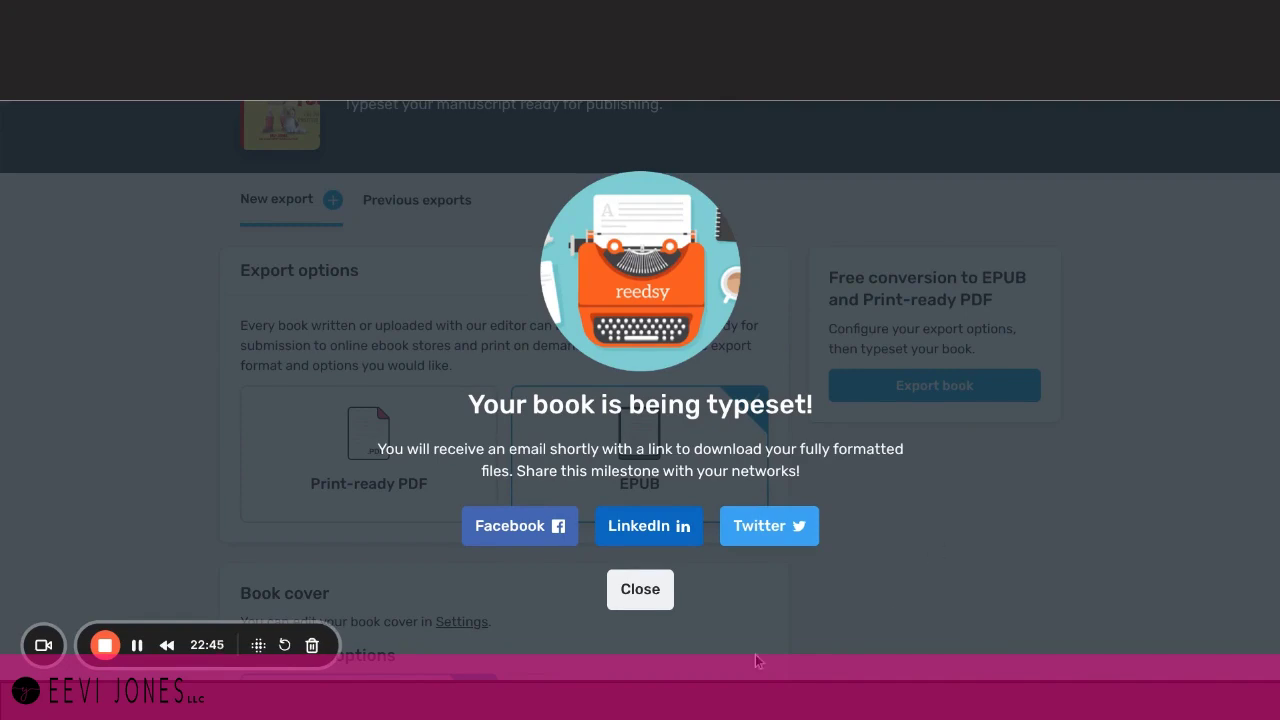
pyautogui.click(640, 591)
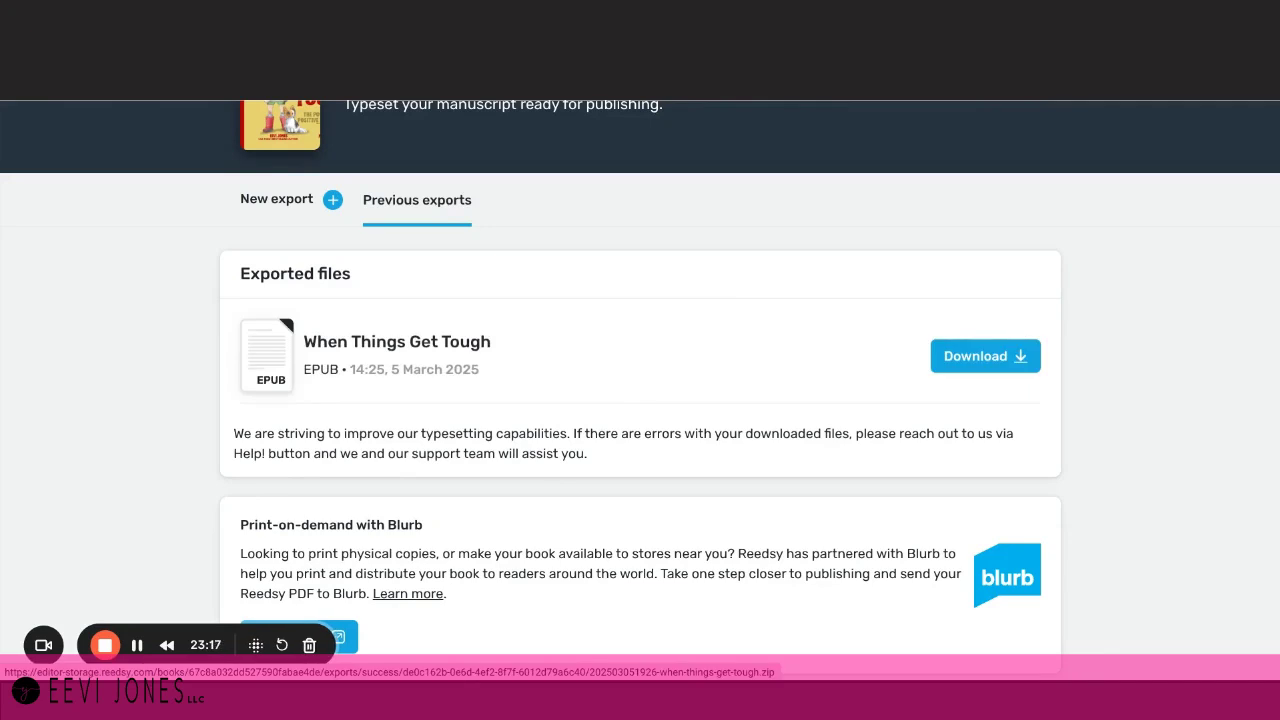
pyautogui.click(997, 357)
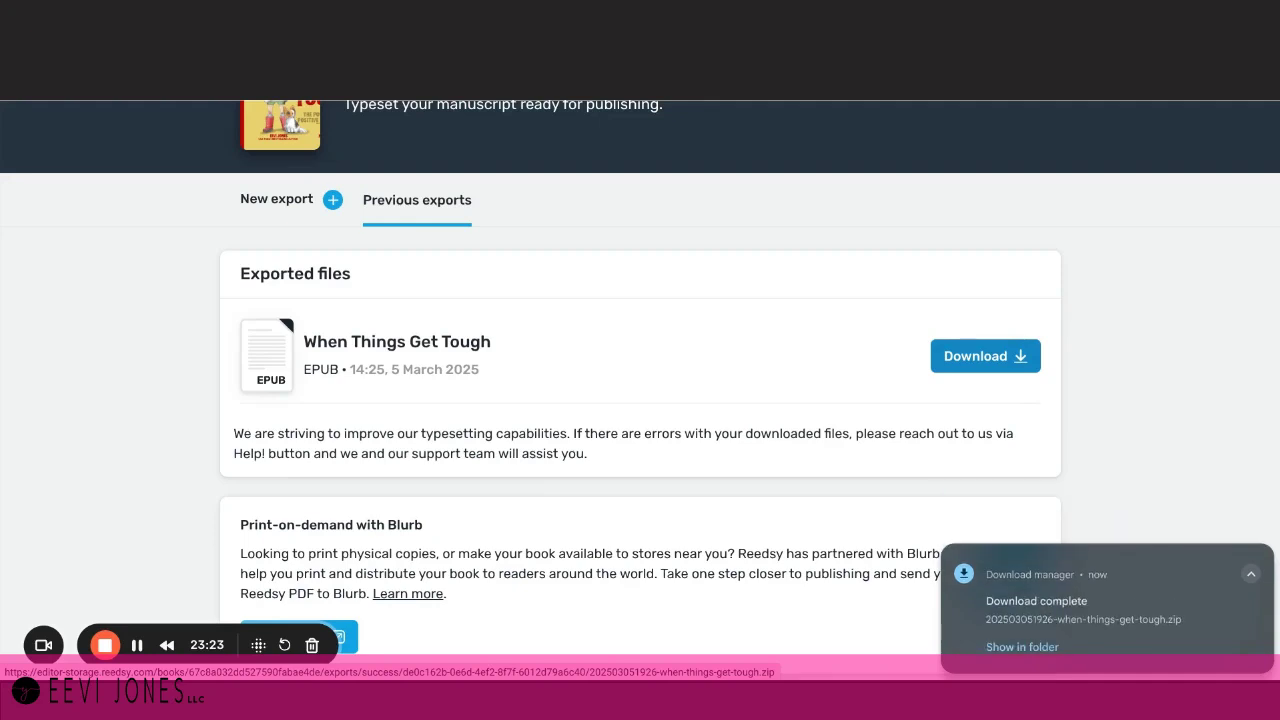